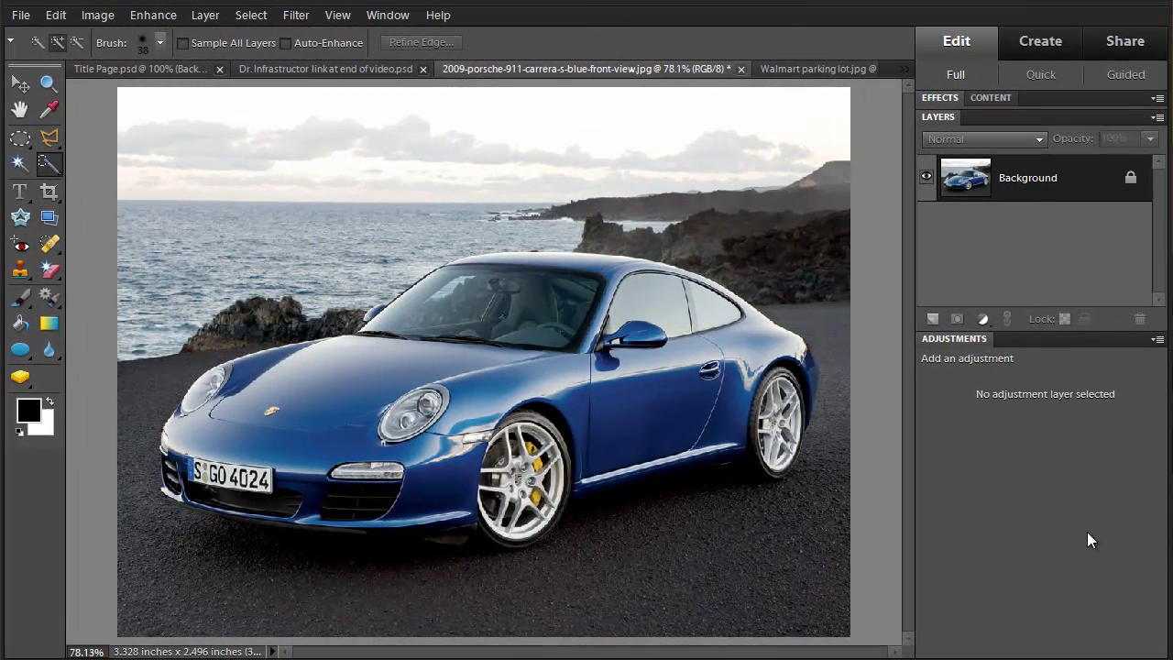
Choose the Quick Selection Tool and confirm a 38 px brush at 19% hardness
click(46, 162)
click(160, 43)
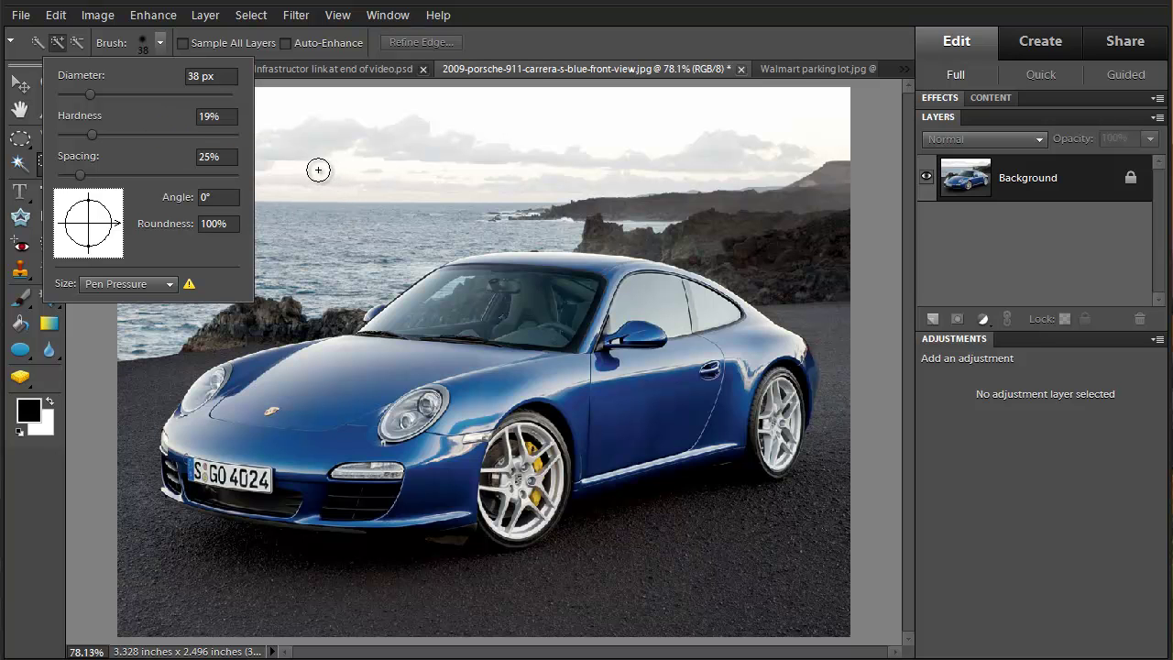
key(Escape)
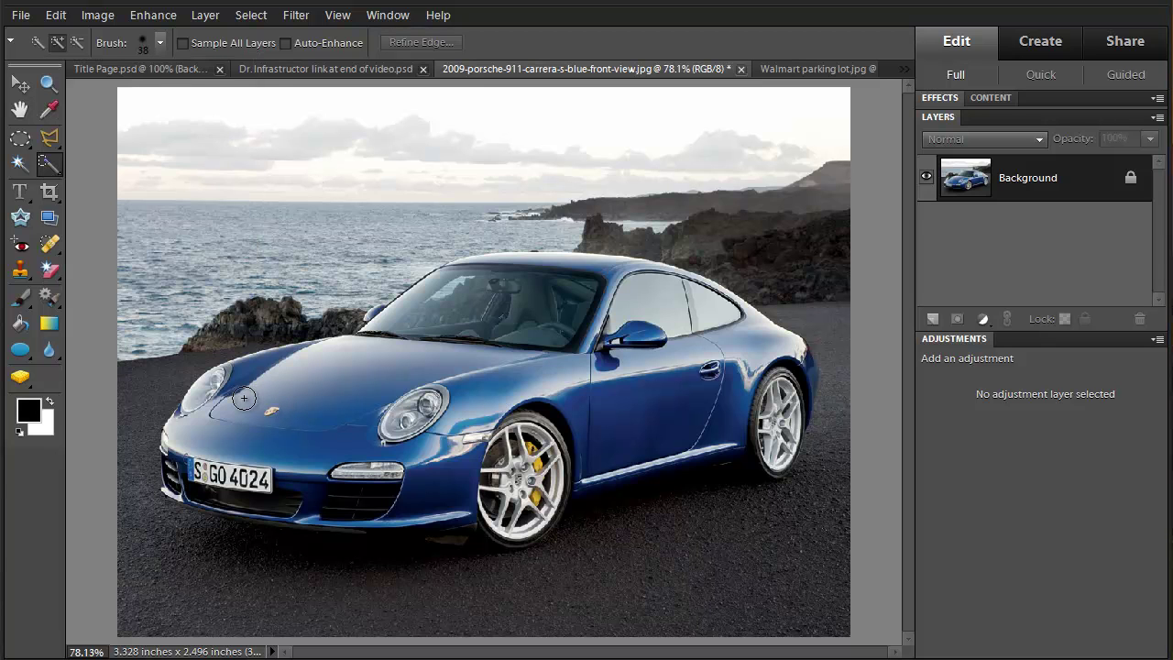
Brush a quick selection over the Porsche's front, hood, windshield, side mirror and air intake
mouse_move(199, 421)
mouse_down()
mouse_move(355, 383)
mouse_move(437, 302)
mouse_move(518, 279)
mouse_move(495, 269)
mouse_move(507, 265)
mouse_move(687, 280)
mouse_move(801, 360)
mouse_move(807, 399)
mouse_move(781, 420)
mouse_move(775, 462)
mouse_move(749, 394)
mouse_move(706, 388)
mouse_move(691, 434)
mouse_move(650, 459)
mouse_move(568, 469)
mouse_move(486, 449)
mouse_move(493, 477)
mouse_move(467, 510)
mouse_move(558, 504)
mouse_move(501, 532)
mouse_move(465, 506)
mouse_move(324, 505)
mouse_move(246, 427)
mouse_move(202, 421)
mouse_move(222, 385)
mouse_up()
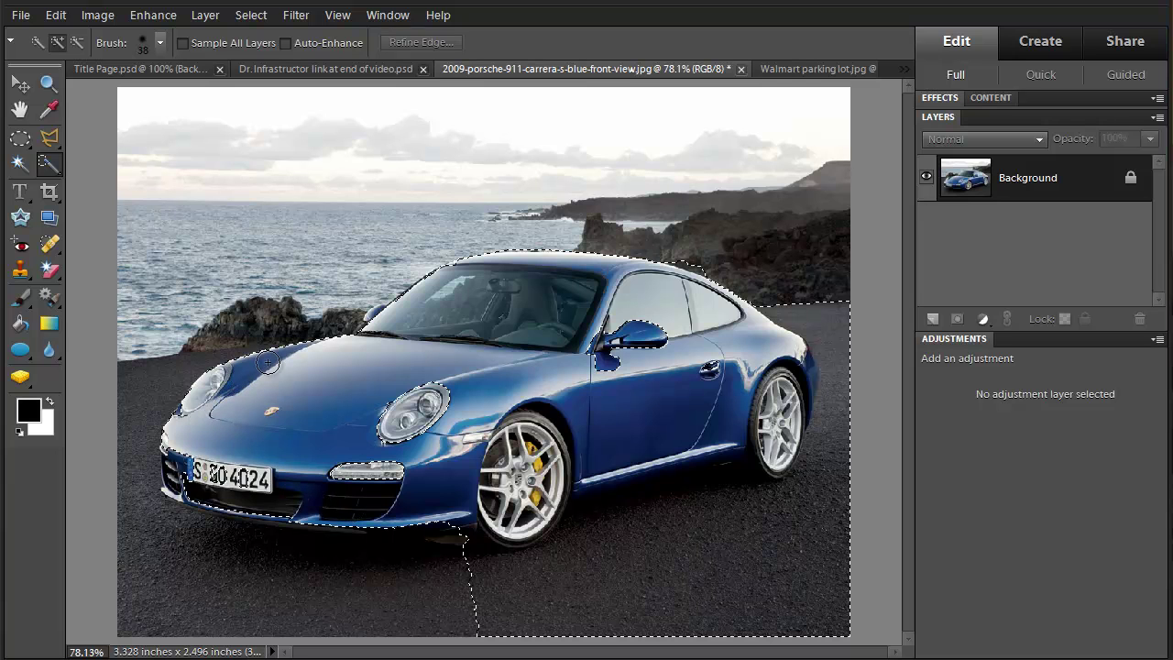
drag(550, 335, 650, 338)
mouse_move(461, 405)
mouse_down()
mouse_move(409, 460)
mouse_move(371, 470)
mouse_move(188, 469)
mouse_move(181, 486)
mouse_move(236, 419)
mouse_up()
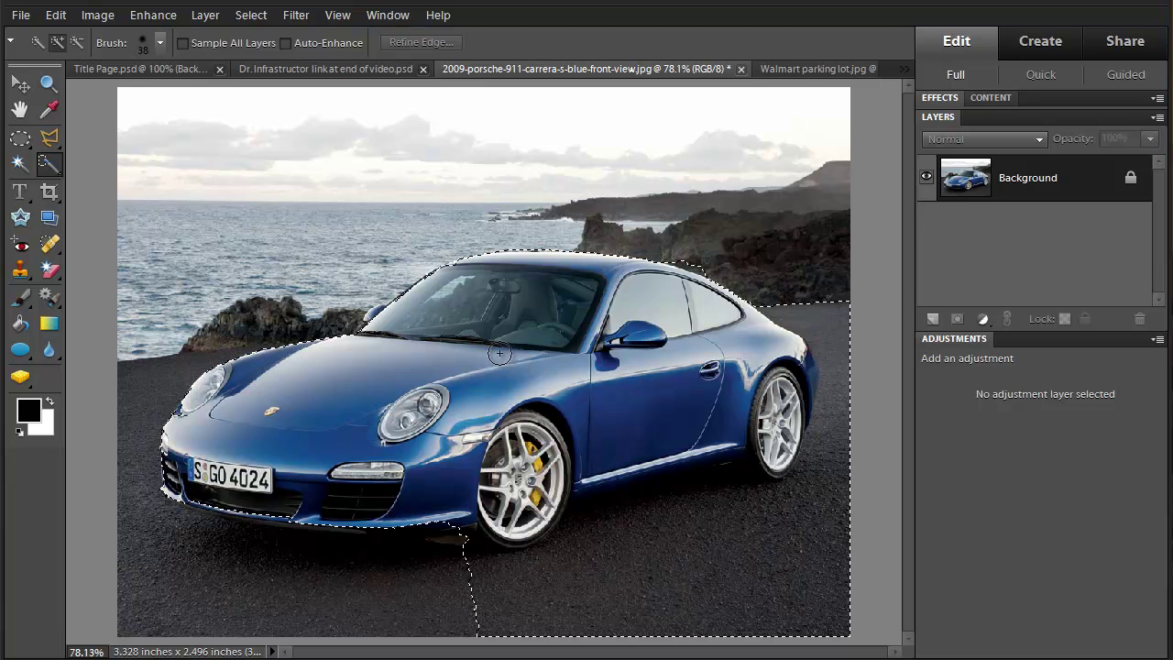
drag(447, 369, 459, 365)
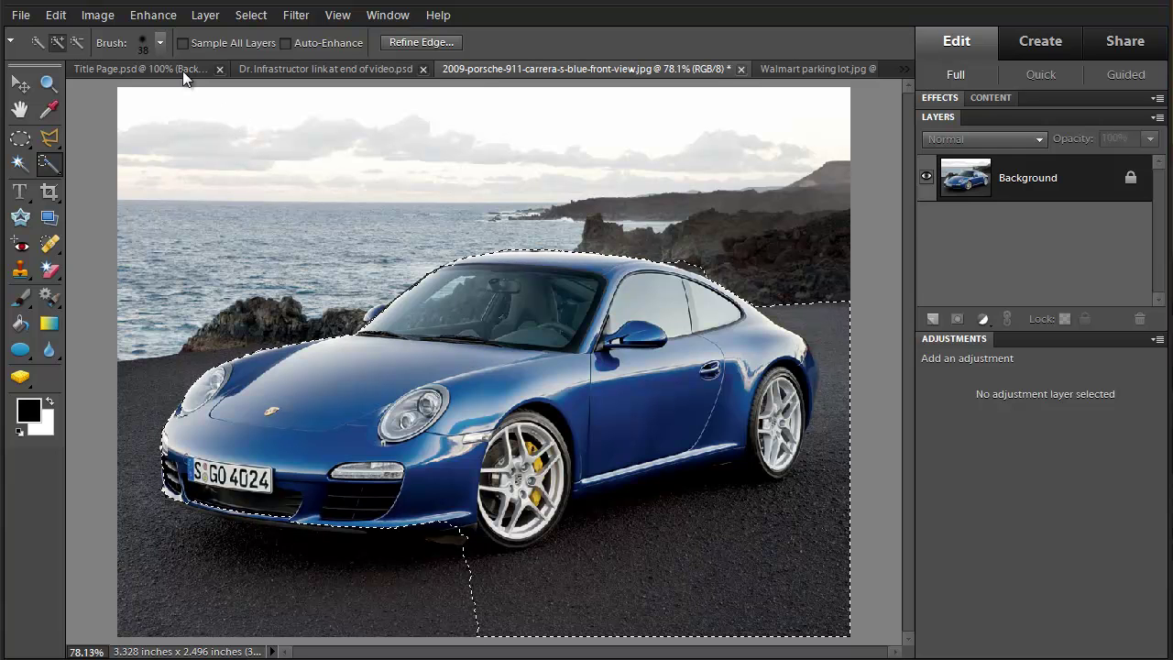
In Subtract mode, remove the ground below the car and behind the rear wheel
click(78, 44)
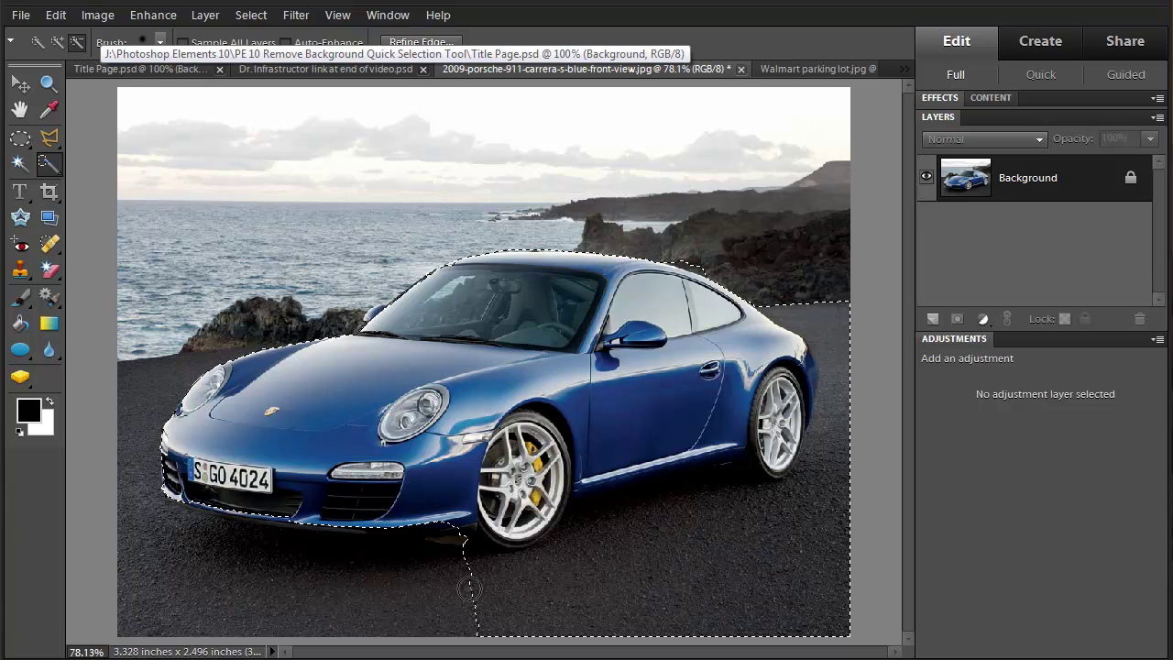
mouse_move(453, 608)
mouse_down()
mouse_move(483, 613)
mouse_move(536, 595)
mouse_up()
mouse_move(627, 526)
mouse_down()
mouse_move(713, 494)
mouse_move(756, 494)
mouse_up()
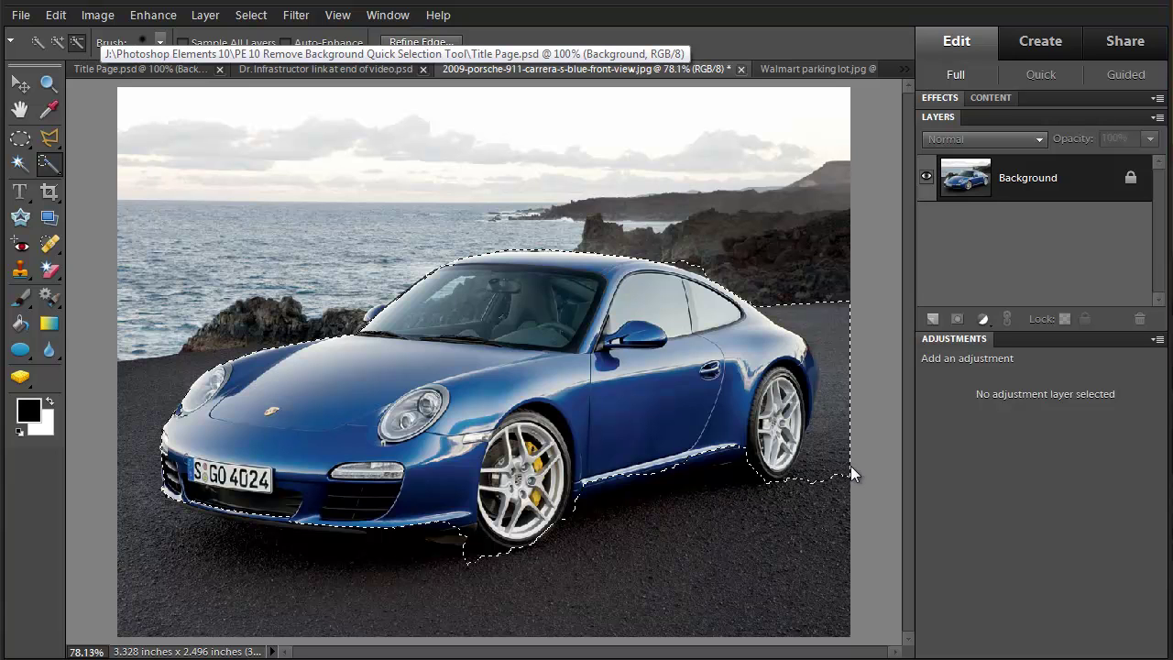
click(774, 306)
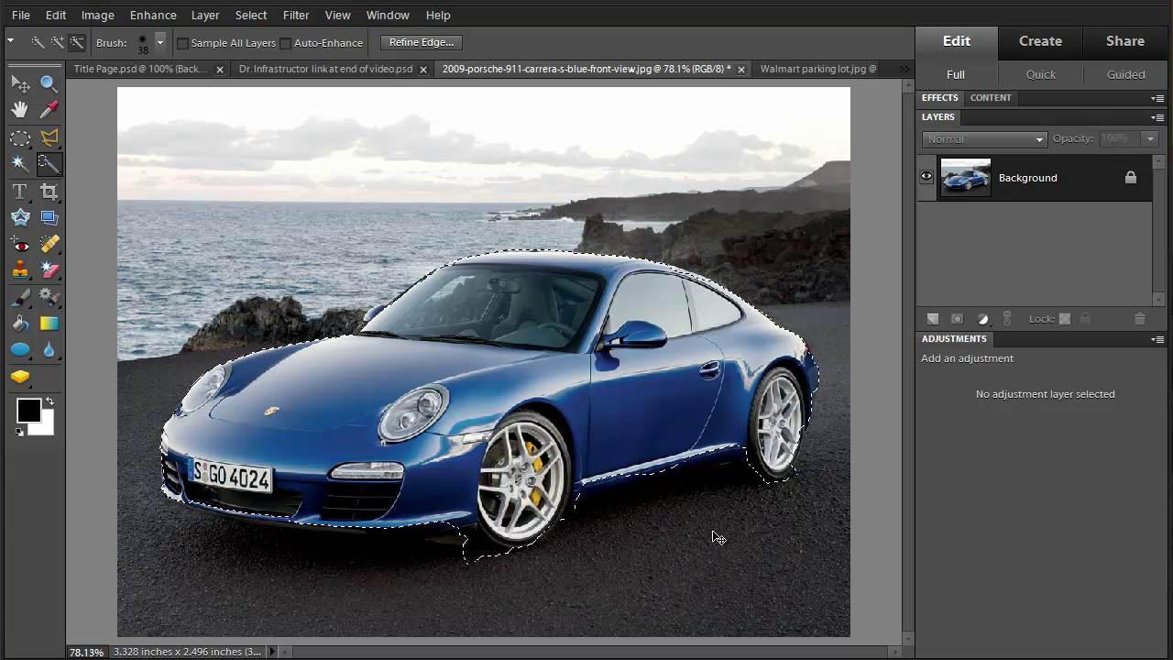
Zoom to 300% and pan to the front bumper and licence plate
key(ctrl+plus)
key(ctrl+plus)
key(ctrl+plus)
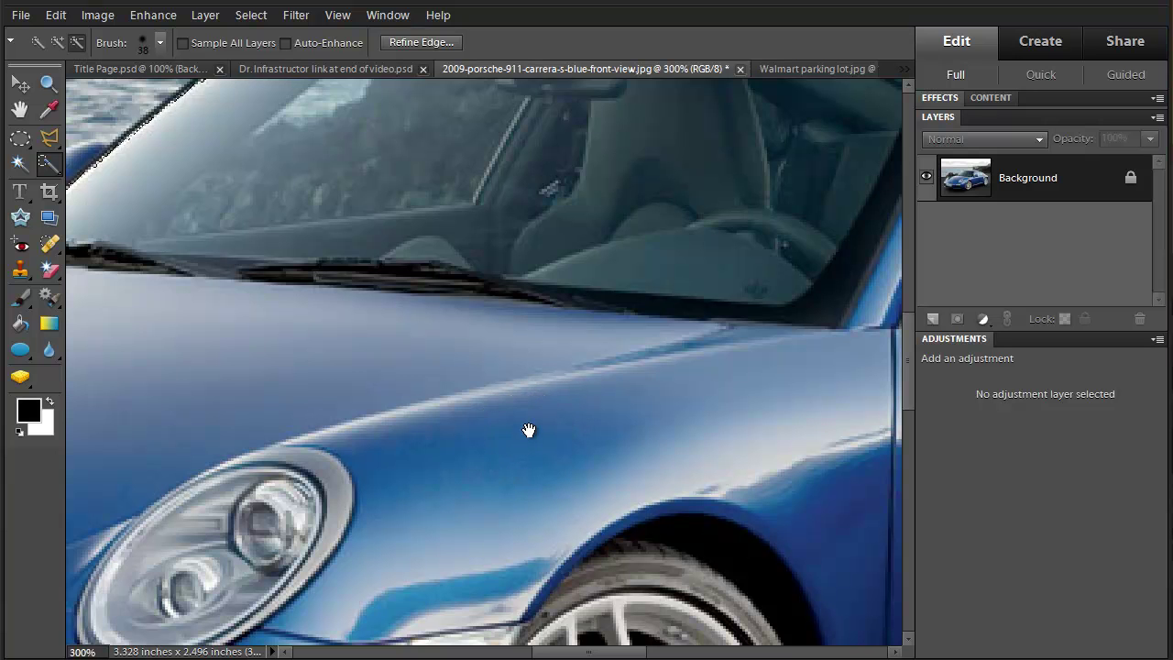
drag(528, 401, 629, 152)
drag(421, 443, 687, 254)
mouse_move(320, 266)
mouse_down()
mouse_move(675, 318)
mouse_move(634, 232)
mouse_move(537, 280)
mouse_move(503, 230)
mouse_move(433, 175)
mouse_up()
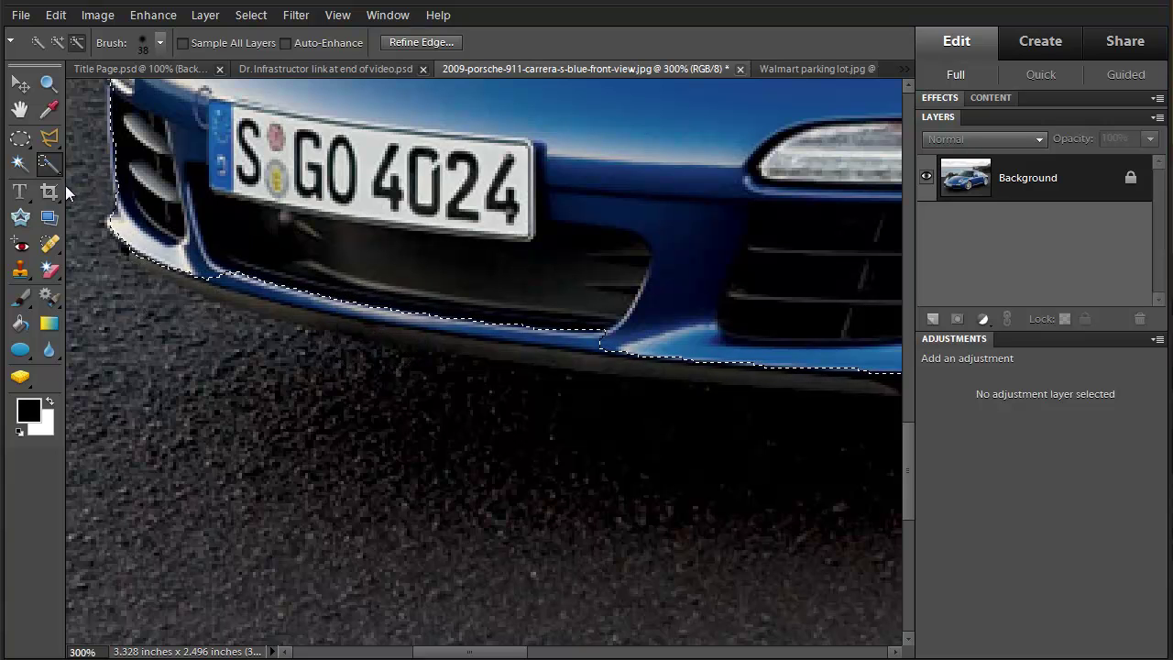
Switch to the Polygonal Lasso in Add mode and start outlining along the bumper's lower edge
click(50, 139)
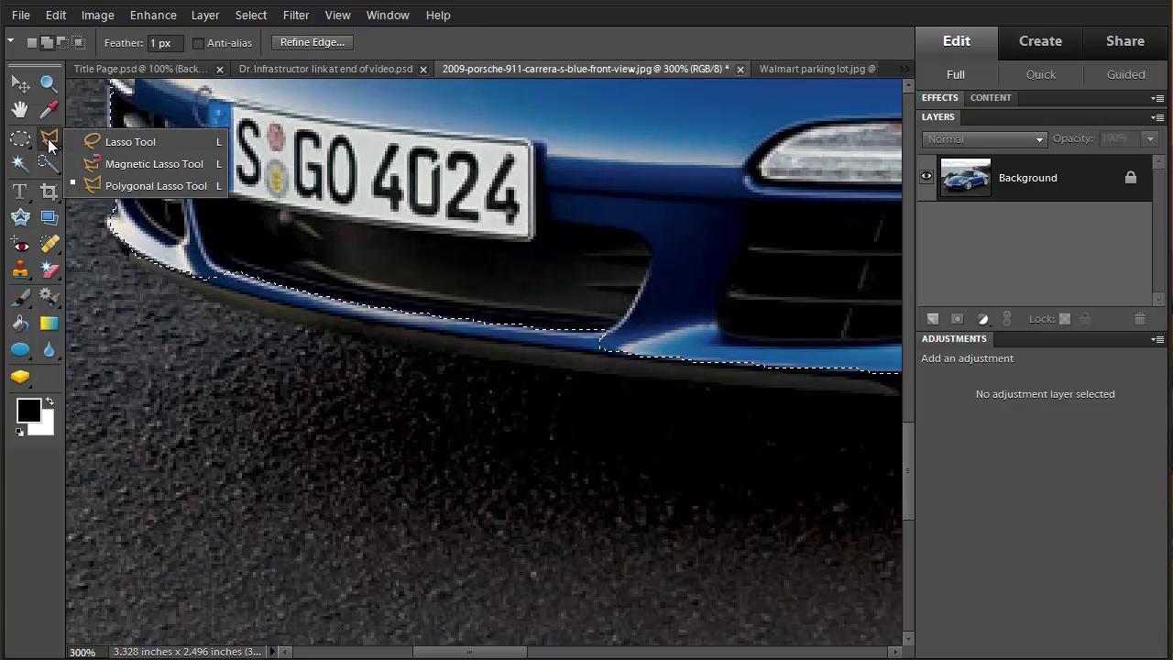
click(103, 184)
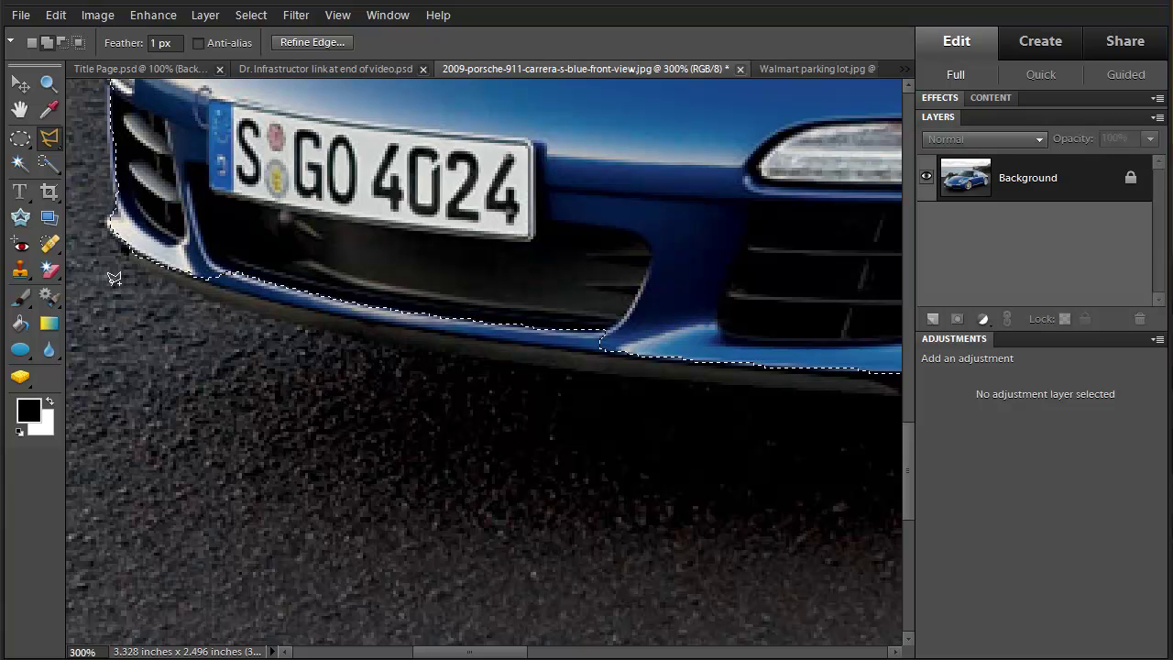
click(47, 42)
click(119, 236)
click(127, 264)
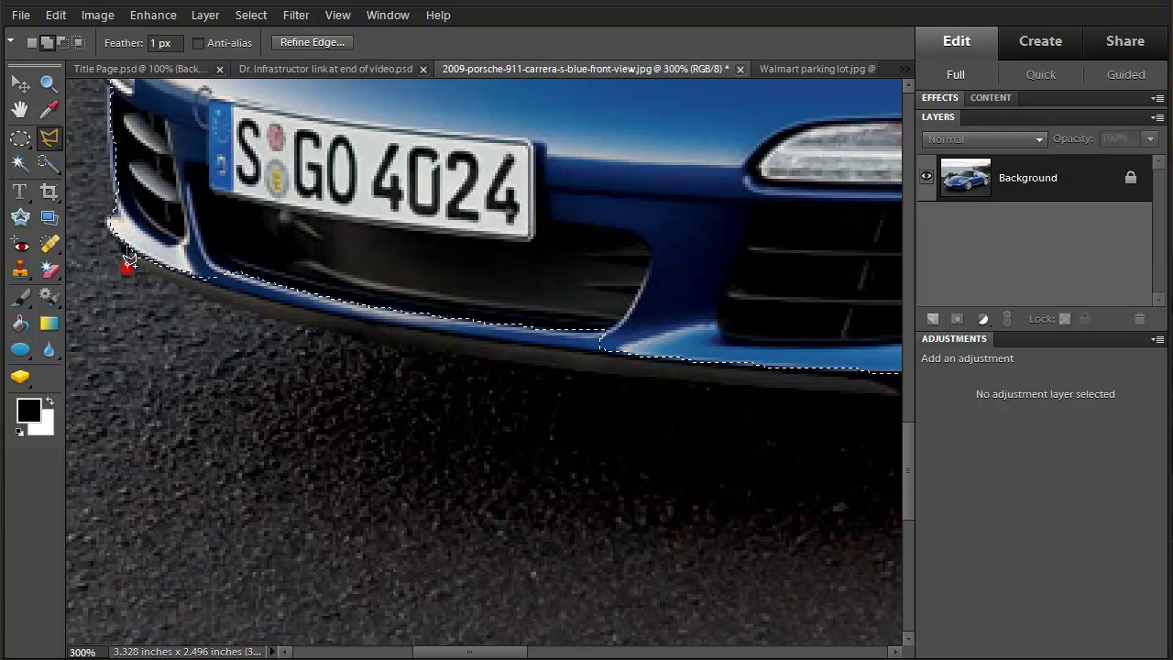
click(307, 320)
click(680, 377)
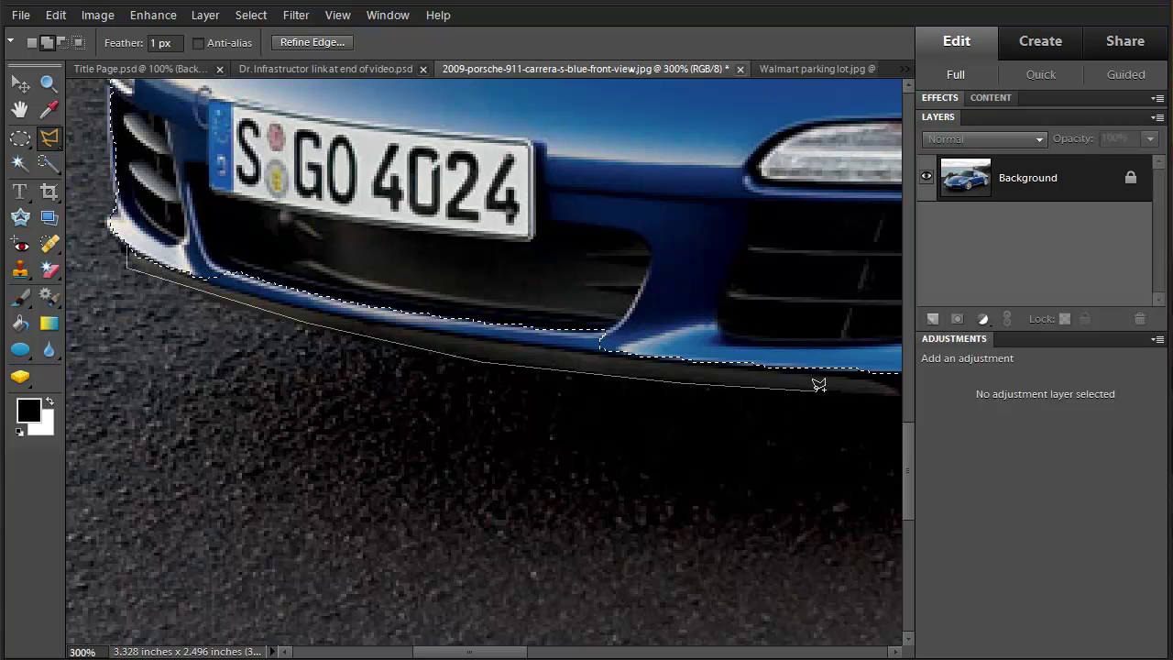
Continue the outline under the bumper lip to beside the front wheel
drag(821, 415, 550, 395)
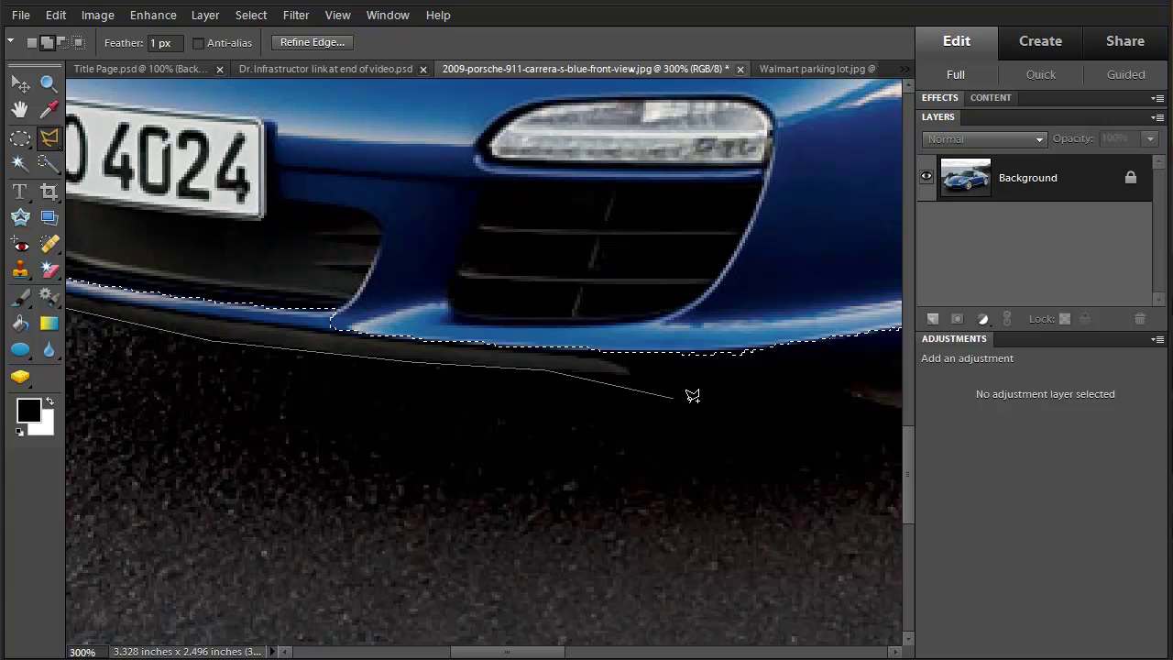
click(744, 375)
drag(768, 394, 479, 367)
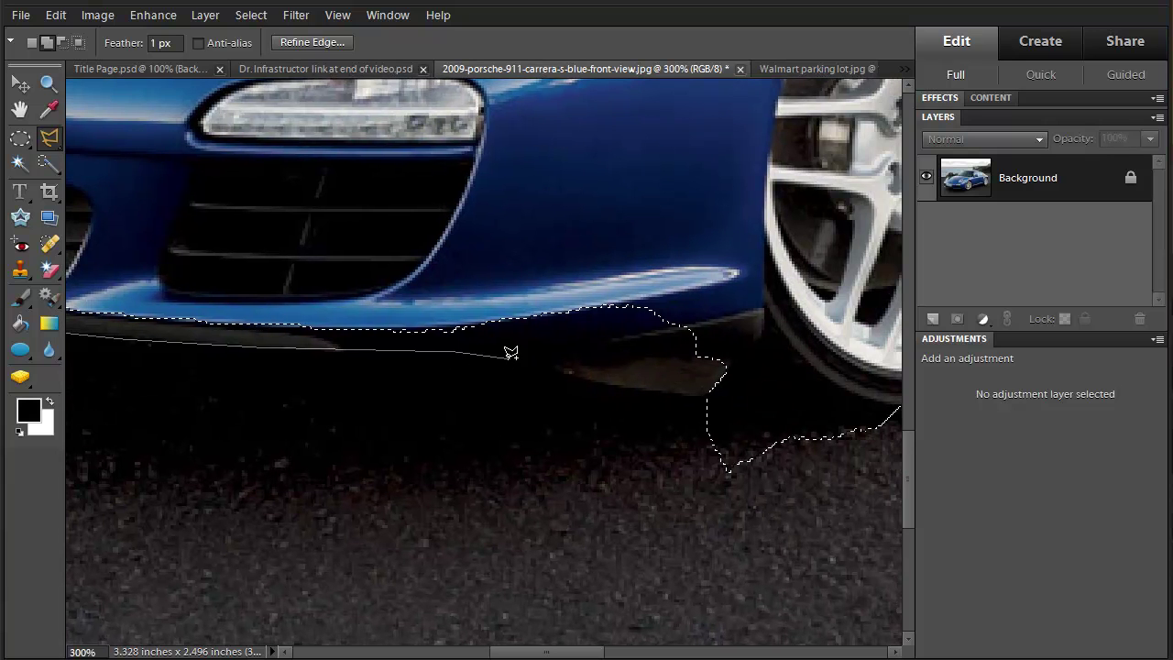
click(507, 353)
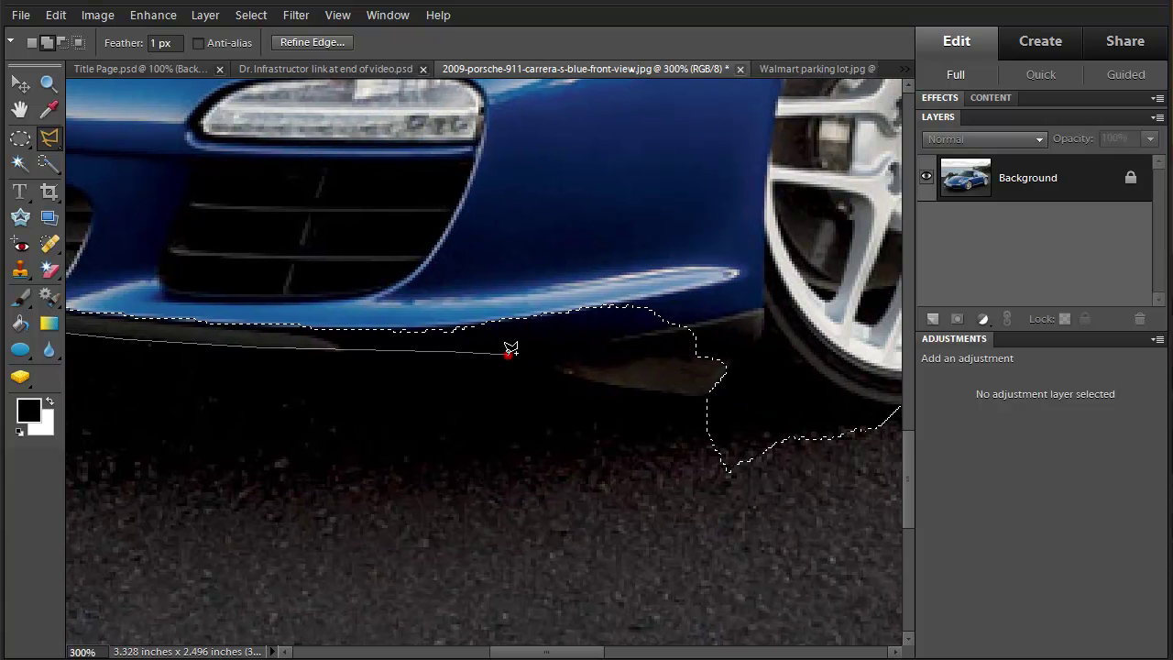
click(658, 393)
click(708, 395)
click(773, 372)
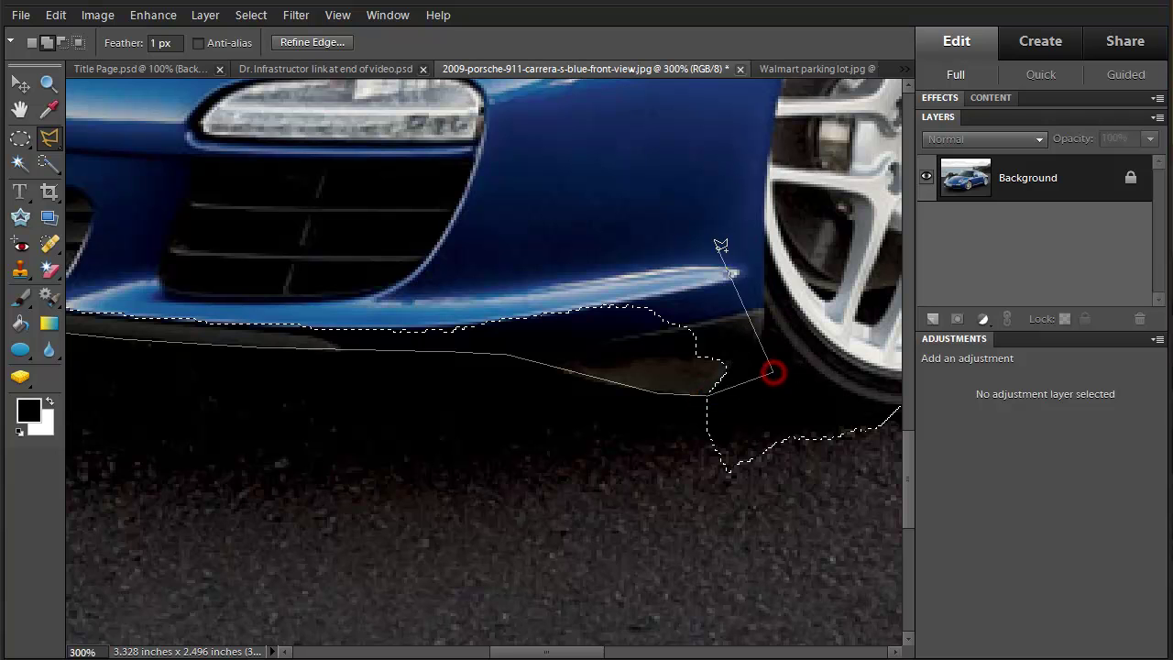
Bring the outline back across the grille and licence plate and close it, adding the bumper lip
click(568, 221)
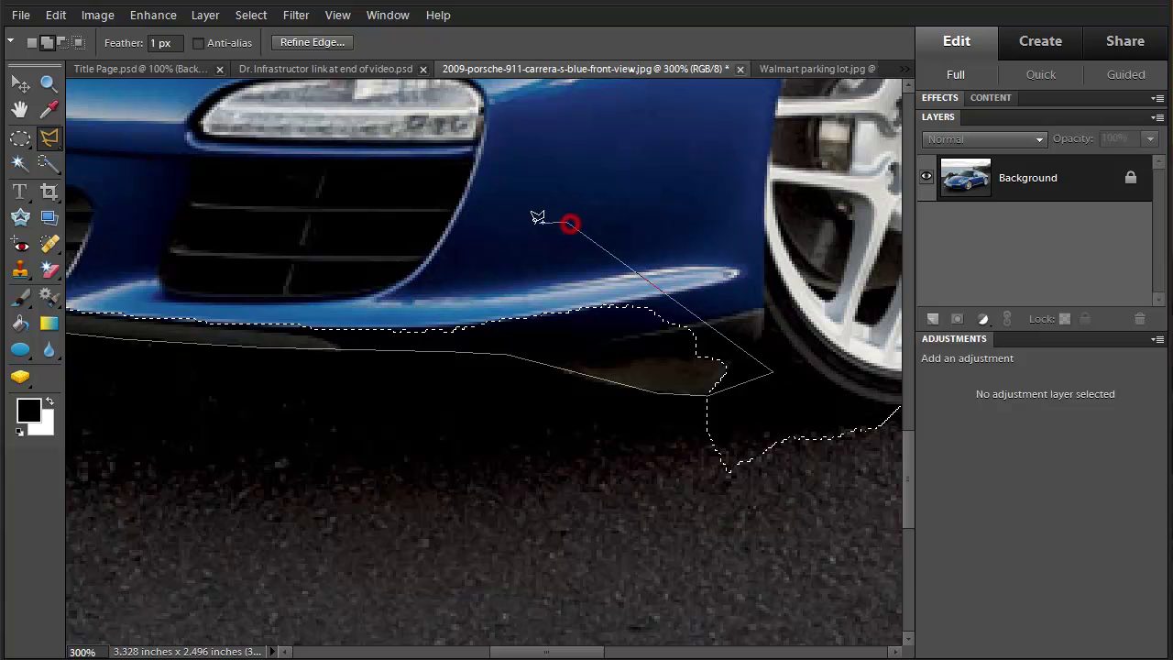
click(142, 229)
drag(160, 260, 724, 243)
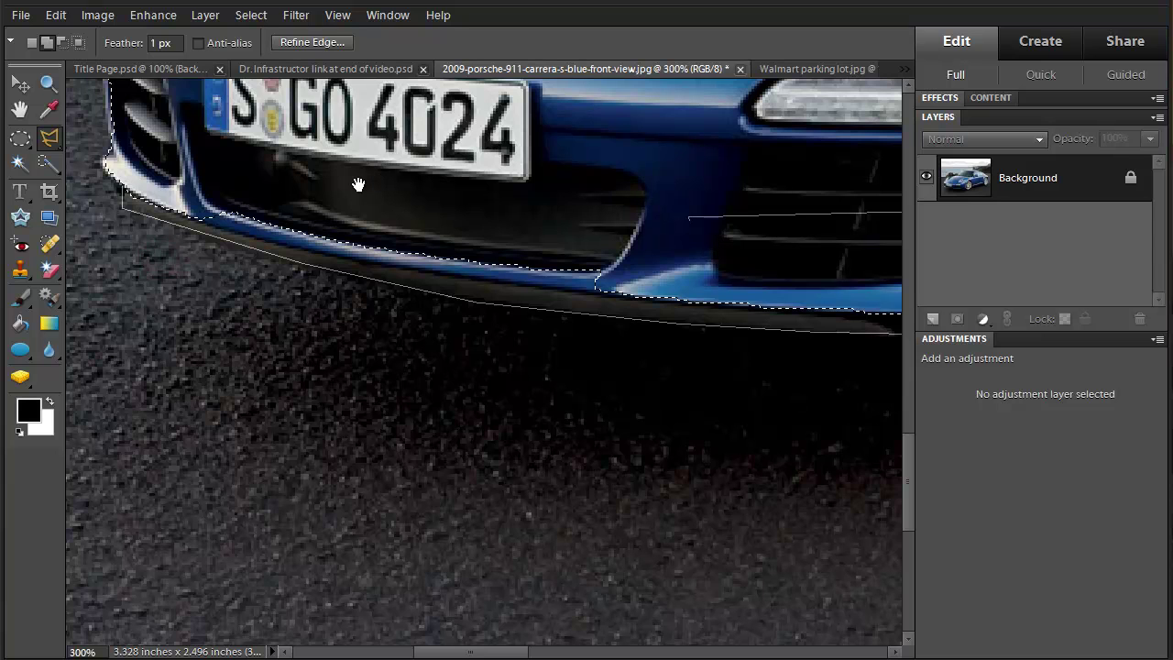
click(266, 187)
click(165, 161)
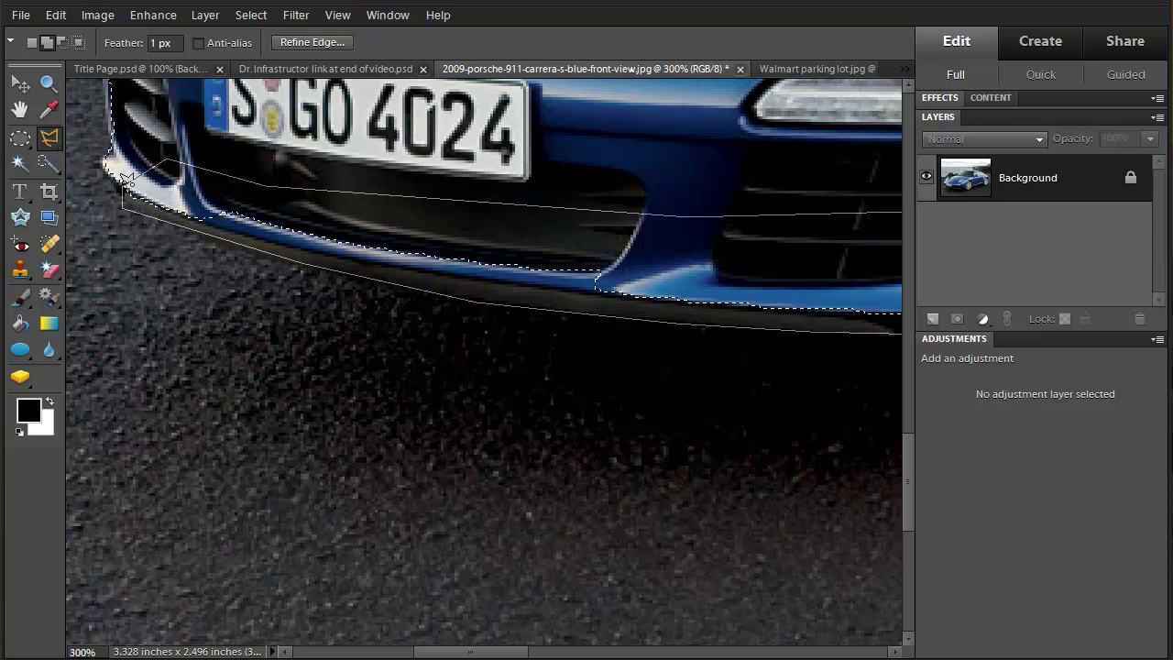
click(123, 181)
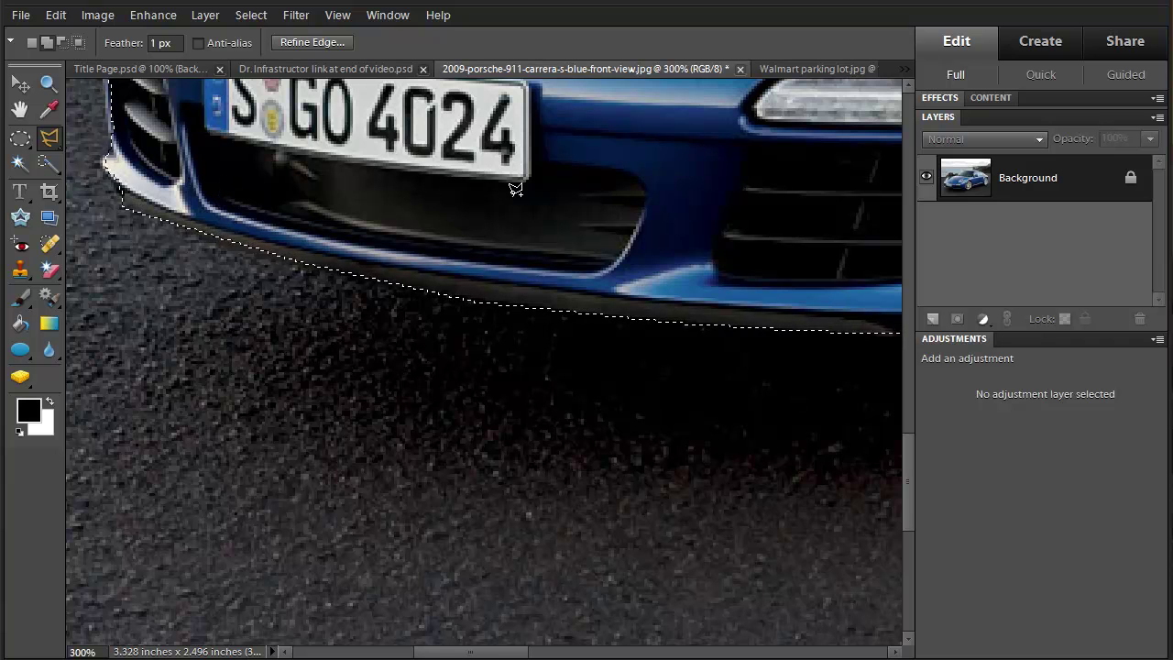
drag(668, 215, 117, 202)
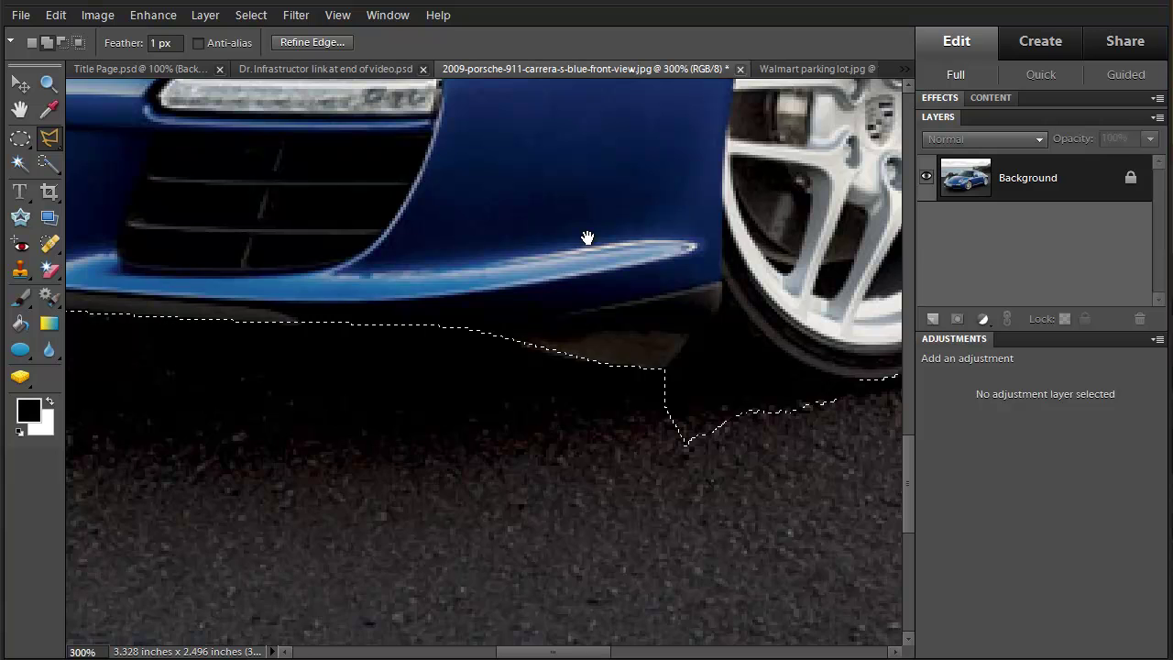
drag(694, 236, 411, 263)
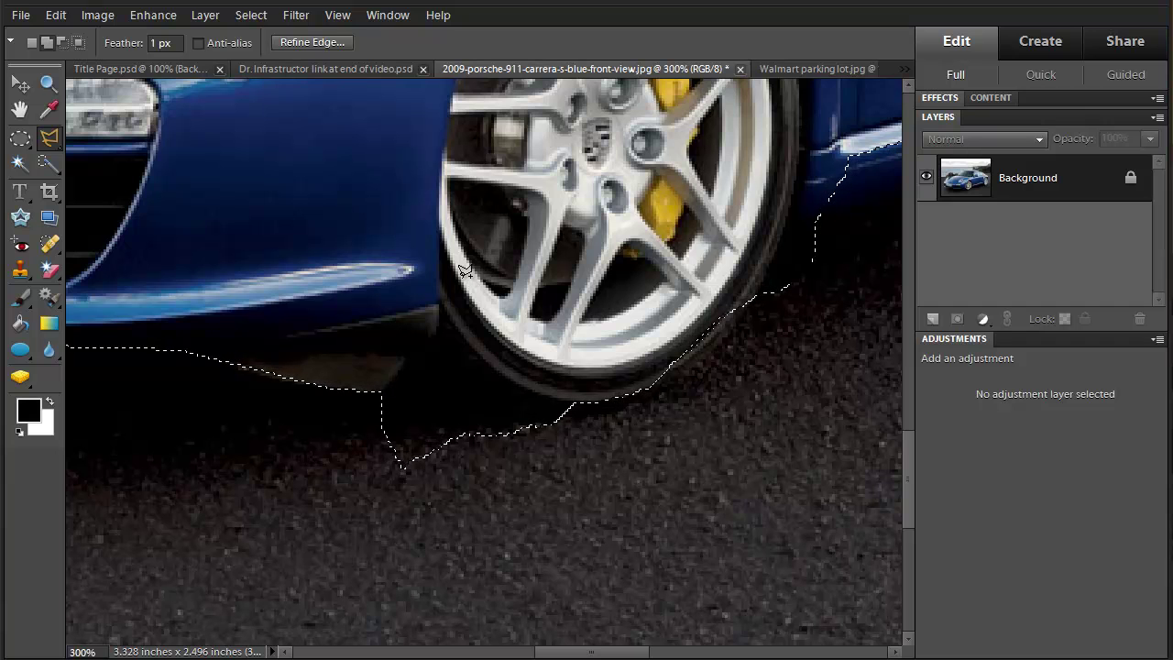
Set the Polygonal Lasso to Subtract and cut out the road patch under the front wheel
click(61, 41)
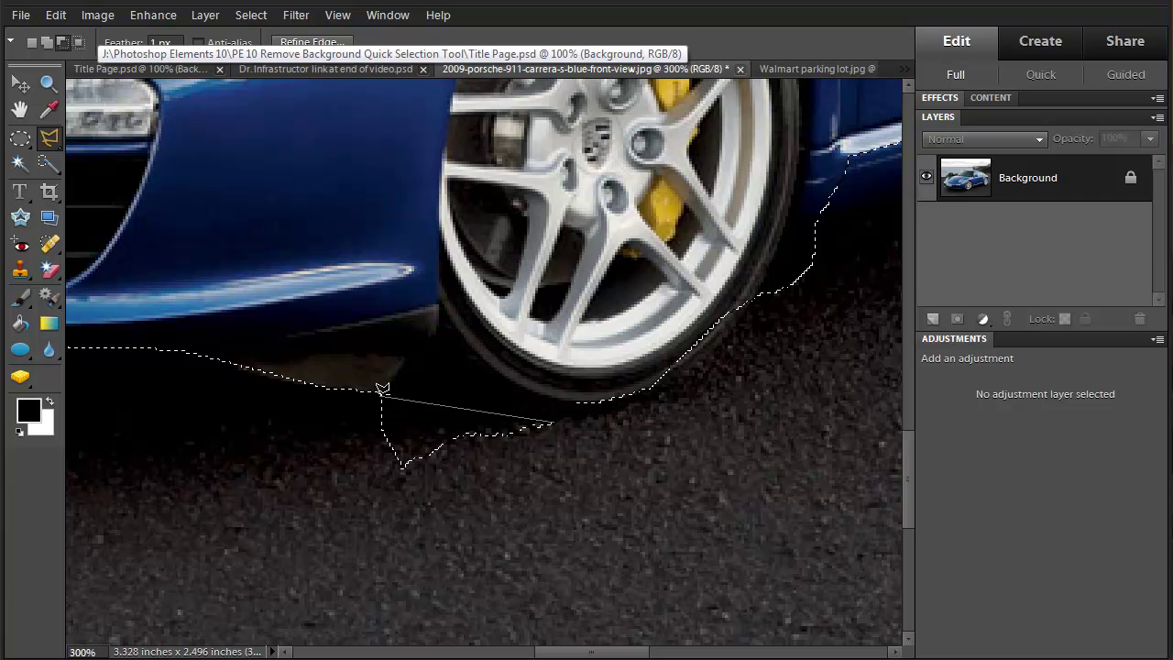
click(305, 477)
click(474, 548)
click(602, 499)
click(559, 418)
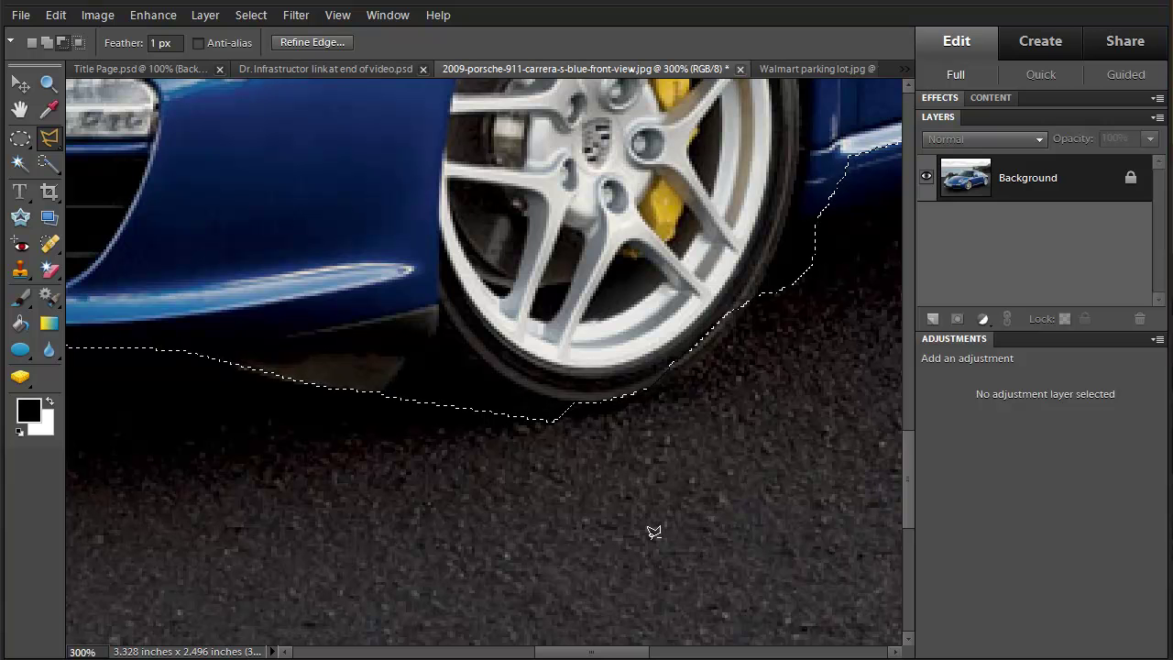
Pan to the door sill and add the dark rocker strip below it with an Add-mode polygon
key(space)
drag(733, 513, 303, 595)
drag(629, 382, 400, 485)
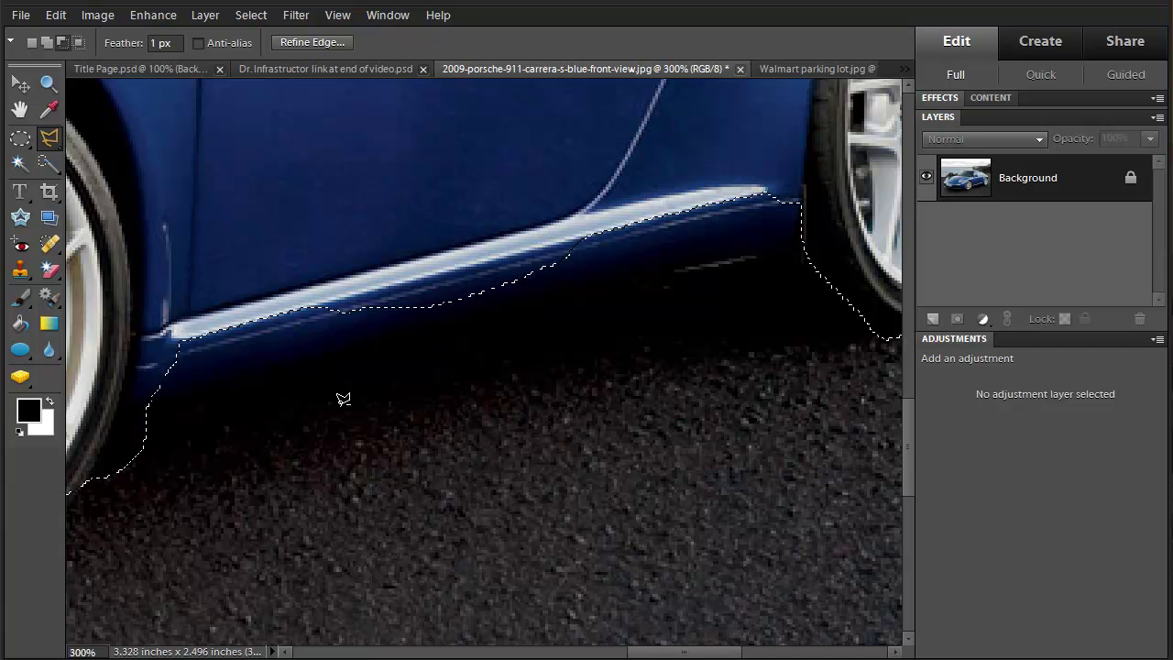
click(45, 42)
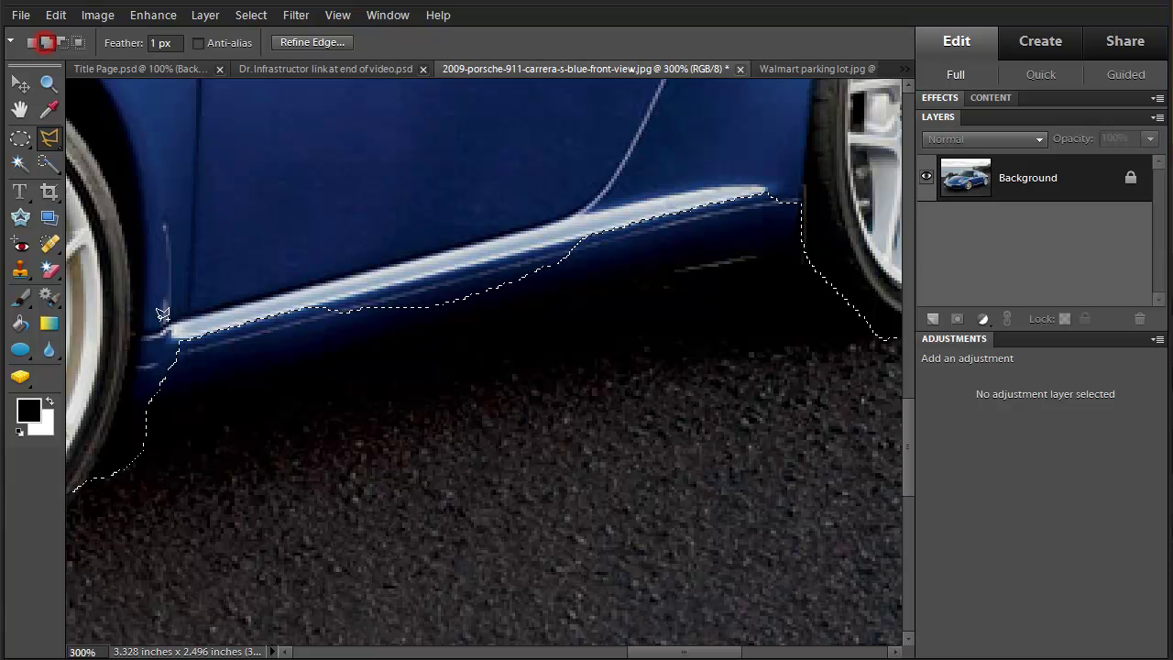
click(146, 407)
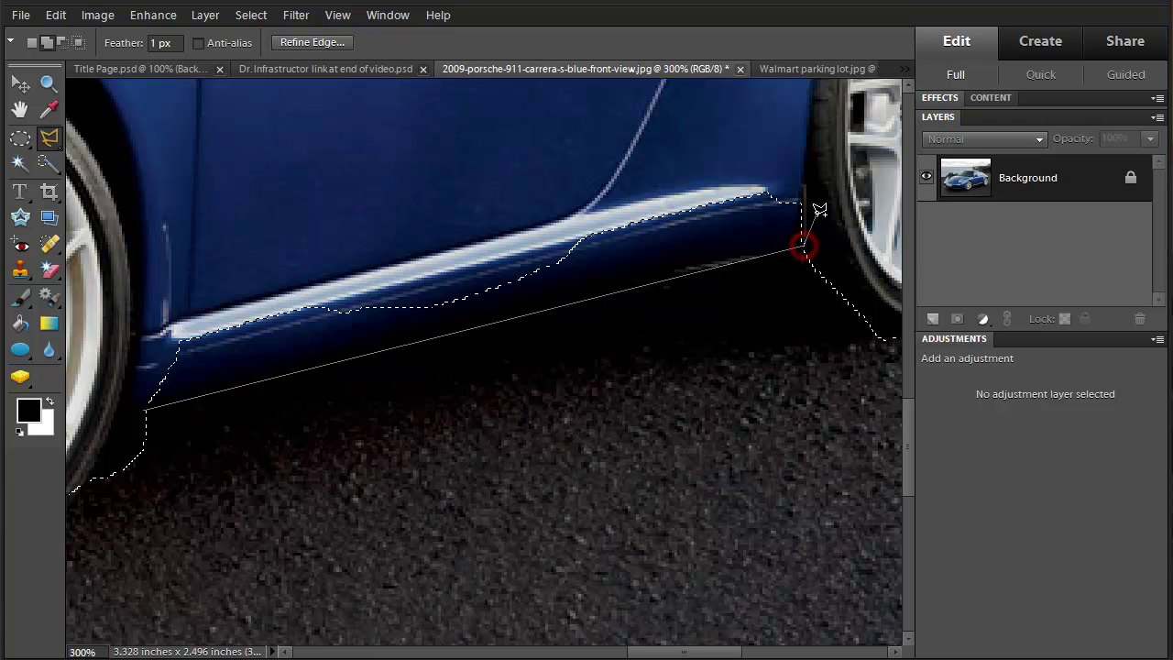
click(821, 176)
click(605, 168)
click(214, 281)
click(118, 328)
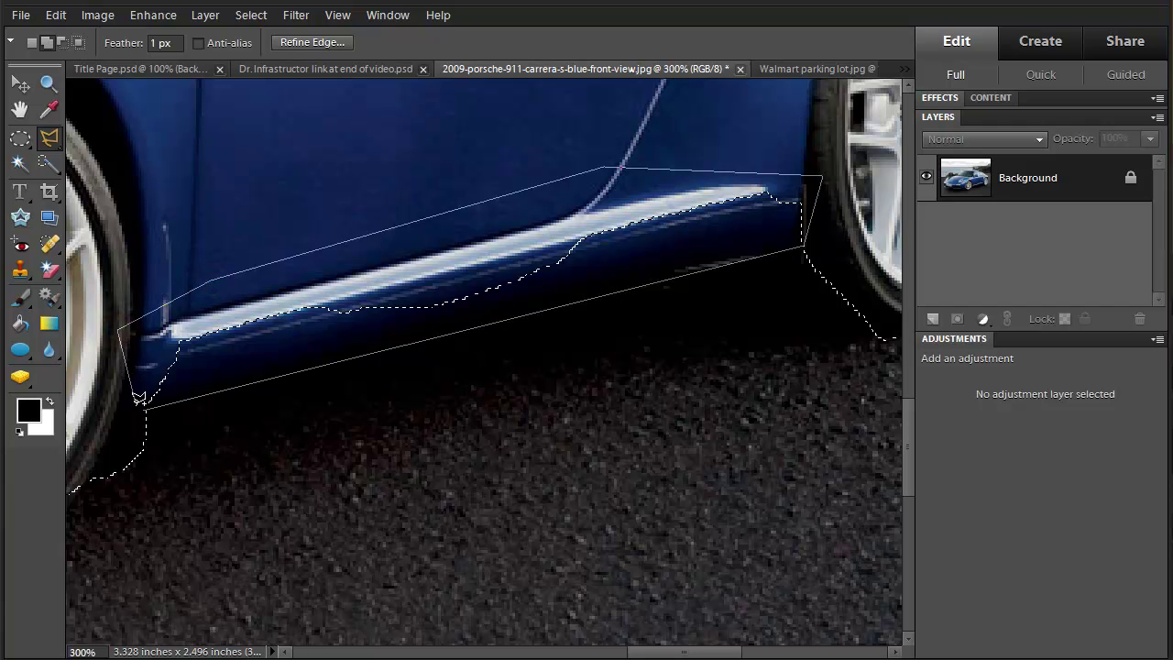
click(148, 406)
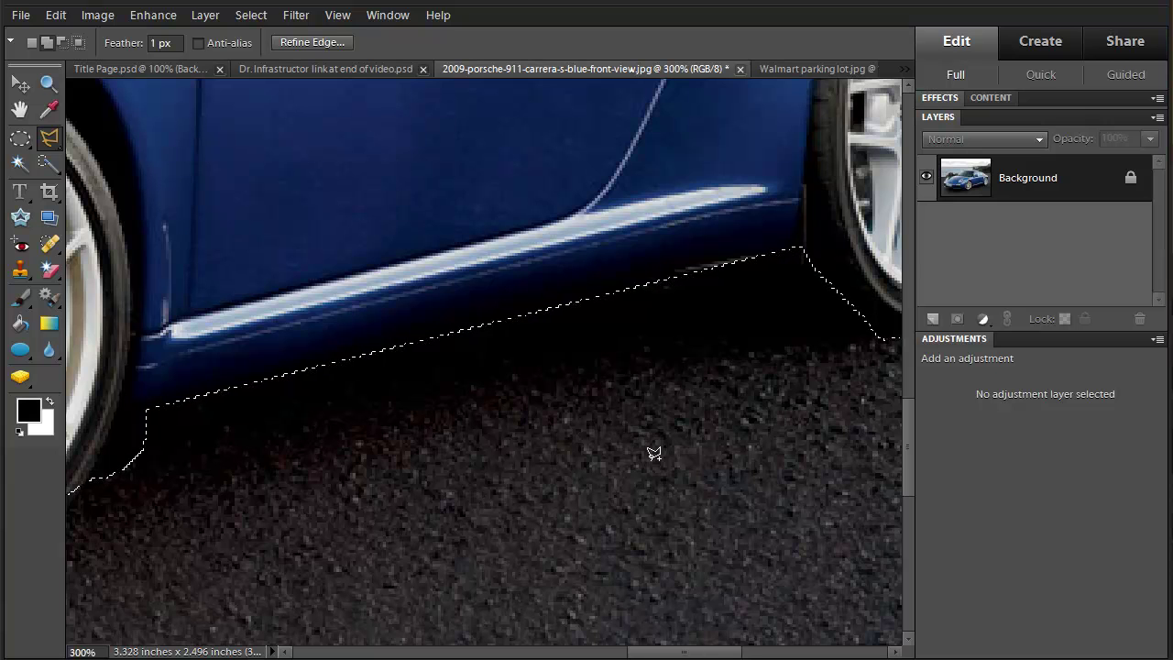
Zoom out from 300% to 100% to see the whole car's selection
key(ctrl+minus)
key(ctrl+minus)
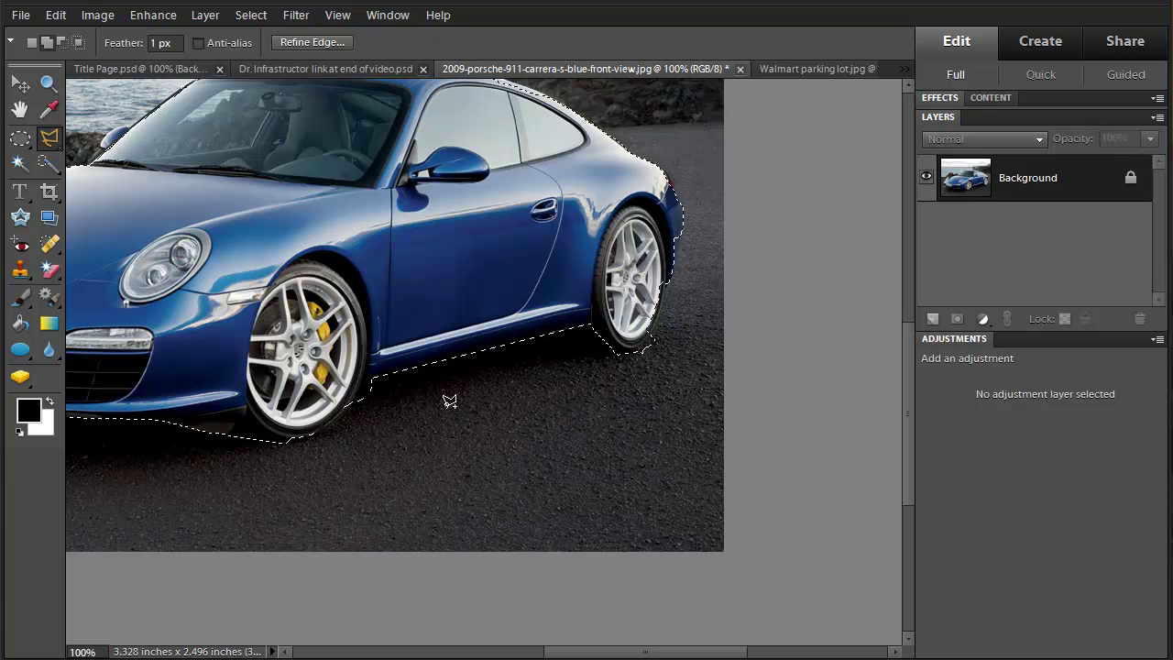
Switch to the Selection Brush in Mask mode and pan to the car's front and licence plate
click(52, 161)
click(53, 159)
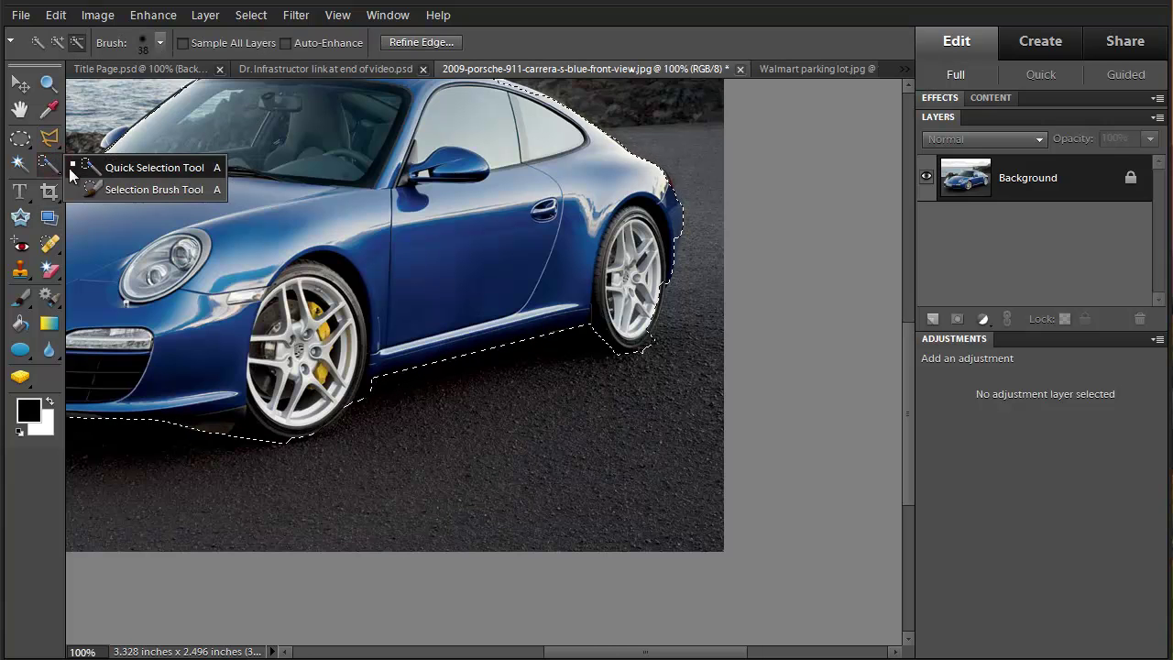
click(117, 190)
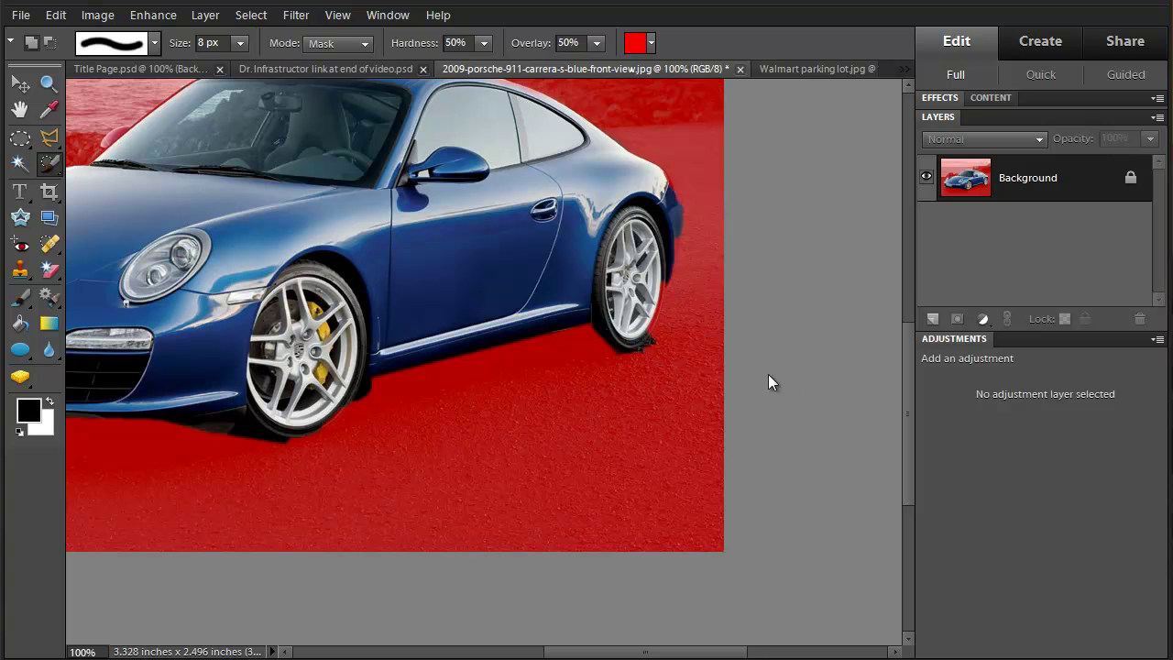
drag(568, 445, 702, 620)
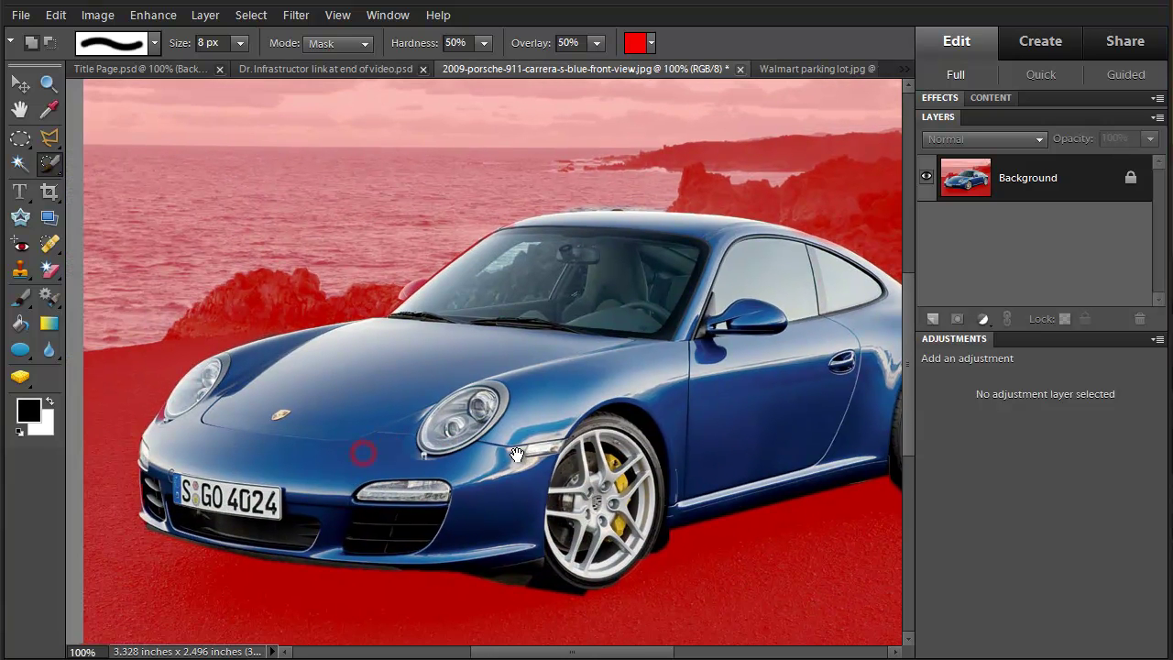
drag(365, 455, 484, 481)
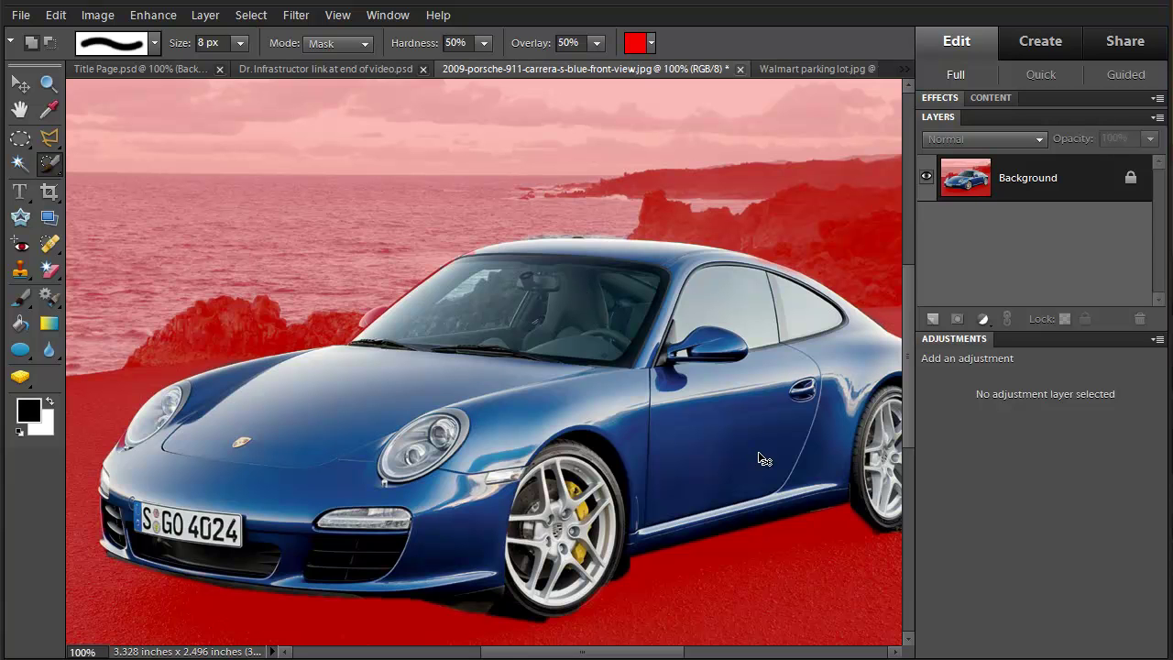
At 300%, paint the mask down to the roofline and over the roof-edge gap by the windshield
key(ctrl+plus)
key(ctrl+plus)
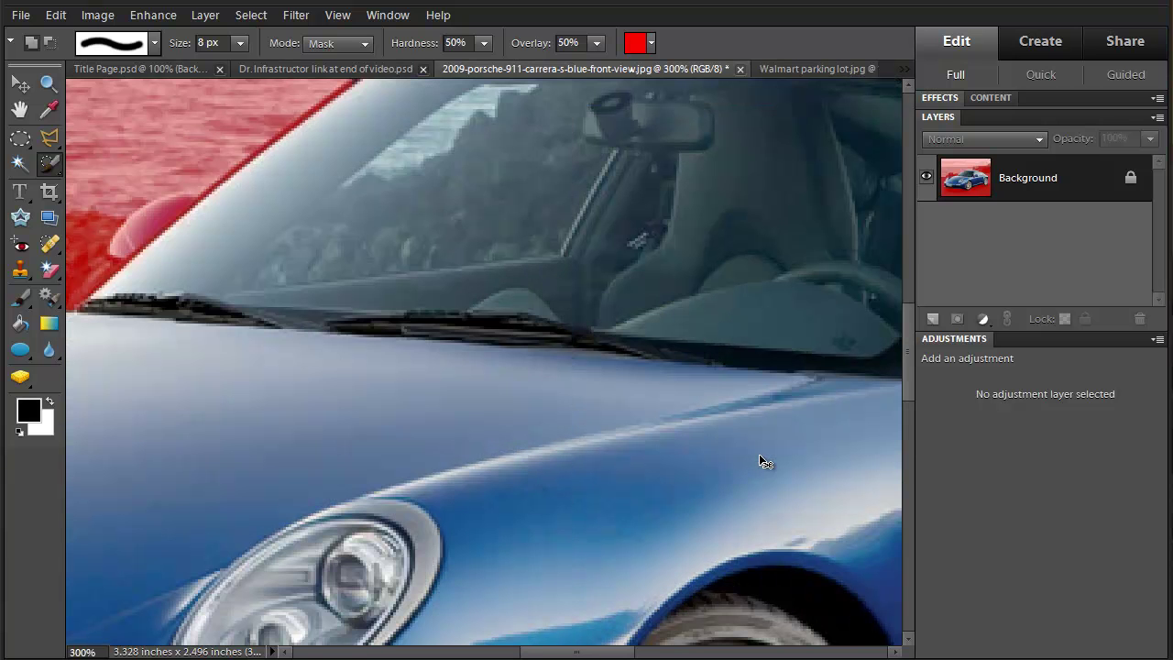
mouse_move(701, 345)
mouse_down()
mouse_move(694, 424)
mouse_move(589, 595)
mouse_move(568, 587)
mouse_up()
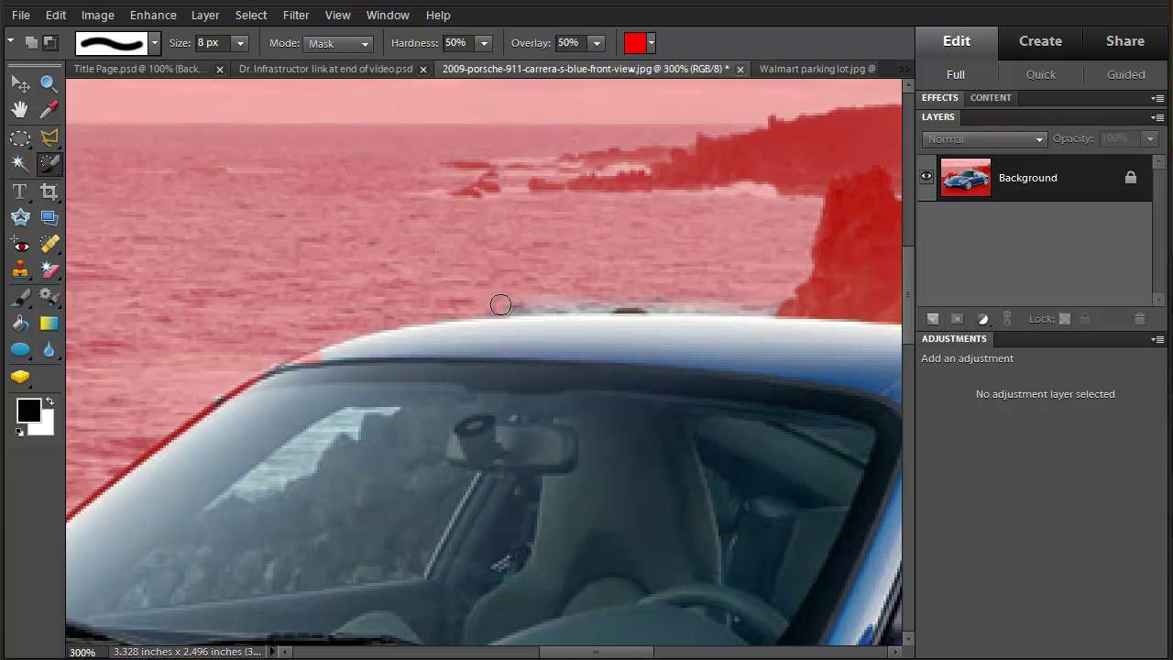
drag(503, 304, 763, 301)
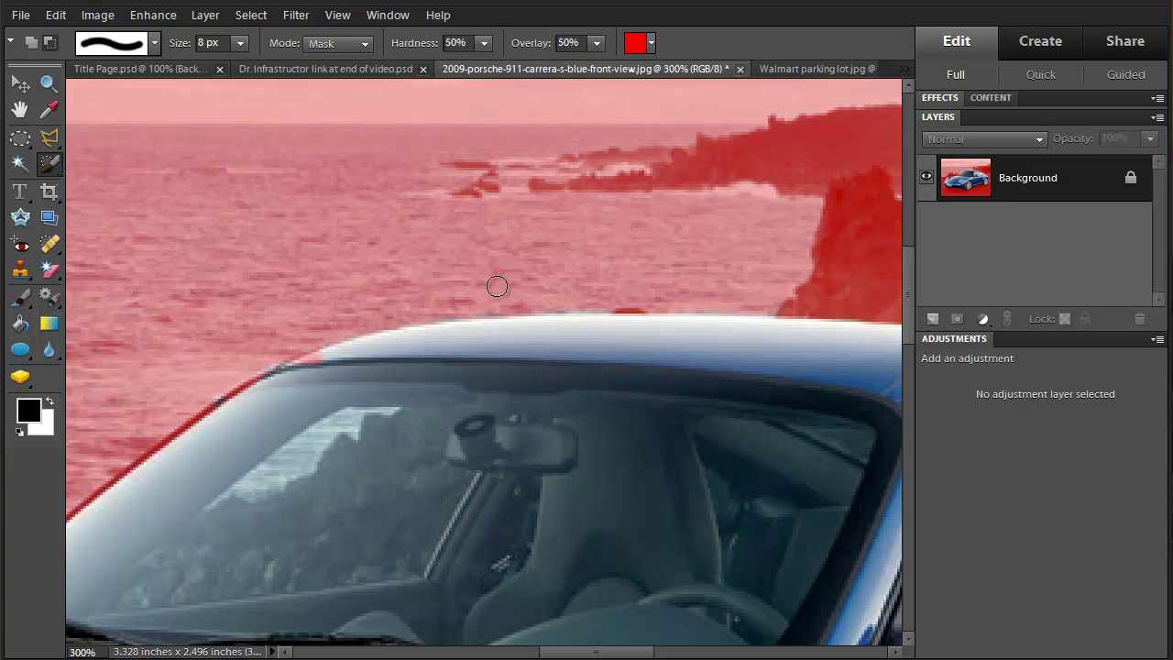
key(space)
mouse_move(494, 252)
mouse_down()
mouse_move(736, 123)
mouse_move(811, 133)
mouse_up()
mouse_move(623, 217)
mouse_down()
mouse_move(644, 212)
mouse_move(637, 218)
mouse_up()
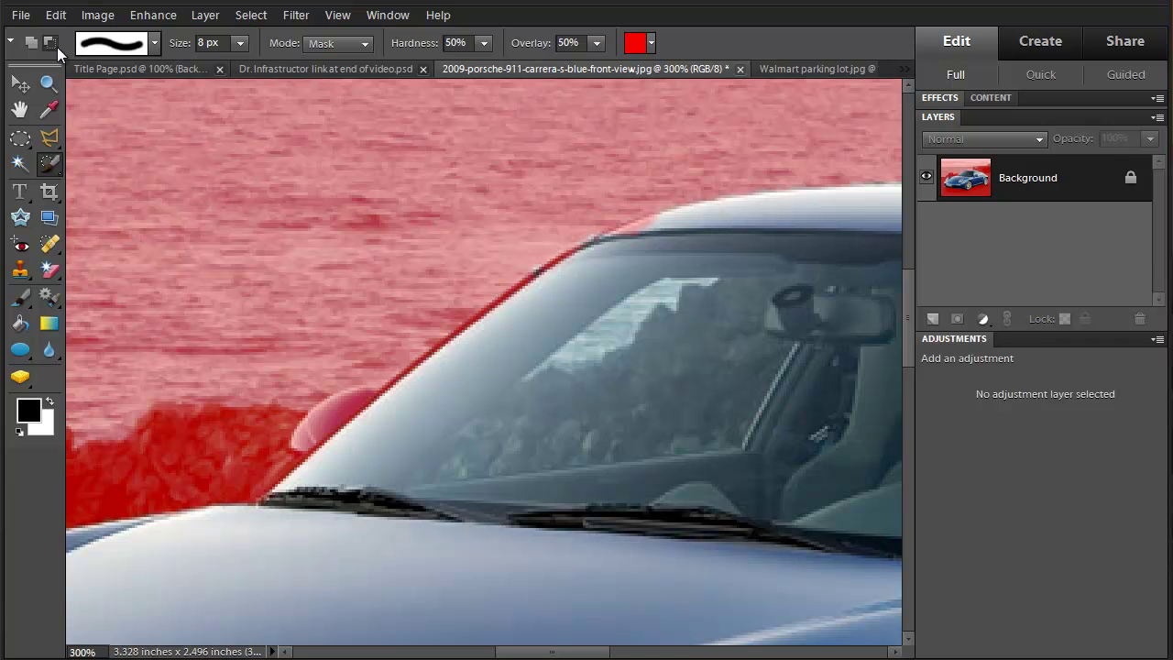
Set the Selection Brush to Add to Selection and unmask the windshield's upper-left edge and side mirror
click(33, 42)
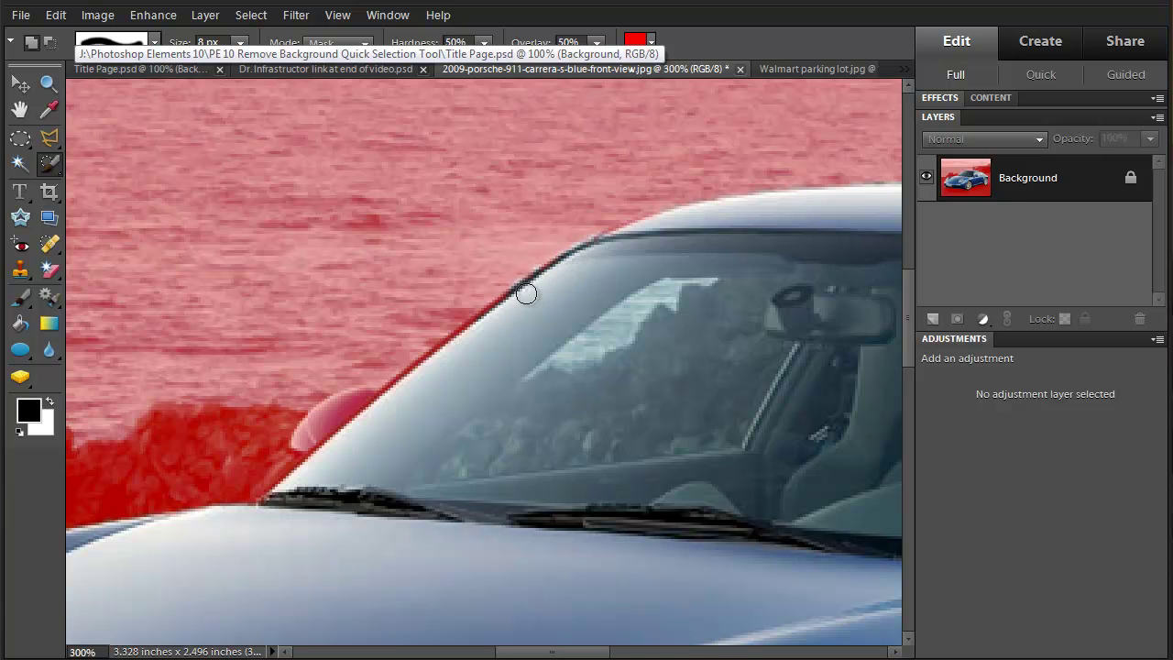
mouse_move(526, 293)
mouse_down()
mouse_move(389, 401)
mouse_move(367, 405)
mouse_move(398, 404)
mouse_move(376, 404)
mouse_move(454, 361)
mouse_move(492, 322)
mouse_move(355, 422)
mouse_move(361, 396)
mouse_move(339, 399)
mouse_move(301, 446)
mouse_move(408, 399)
mouse_move(365, 422)
mouse_move(324, 417)
mouse_move(328, 436)
mouse_move(374, 401)
mouse_up()
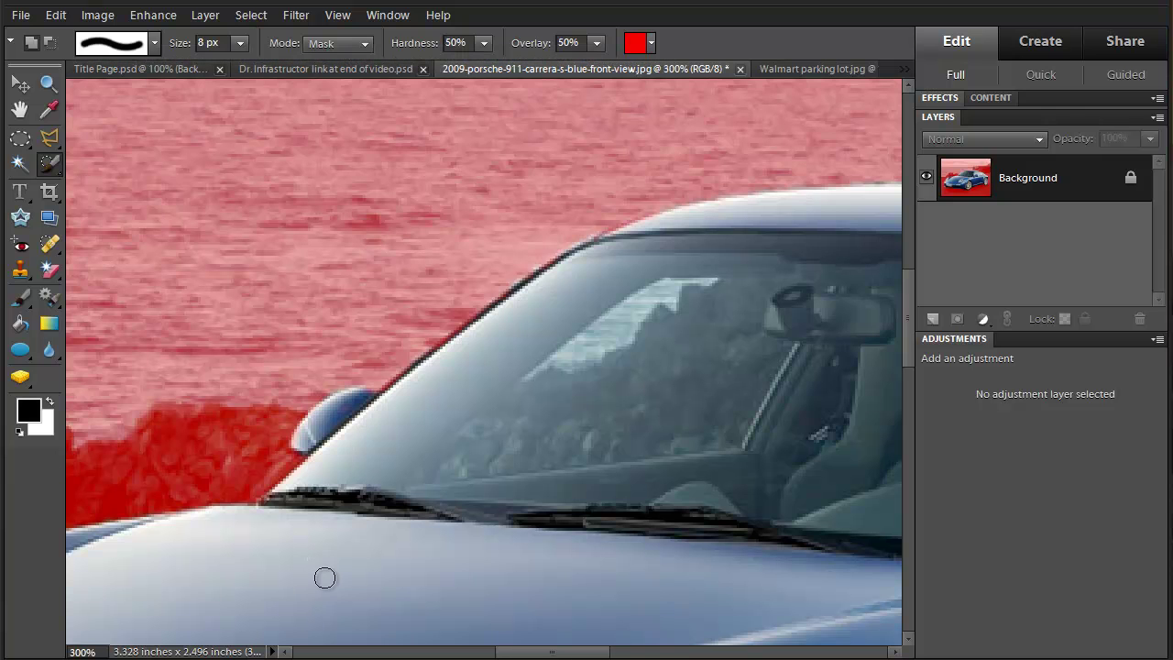
Unmask the sliver below the headlight and the car's front left bumper edge
drag(280, 587, 817, 304)
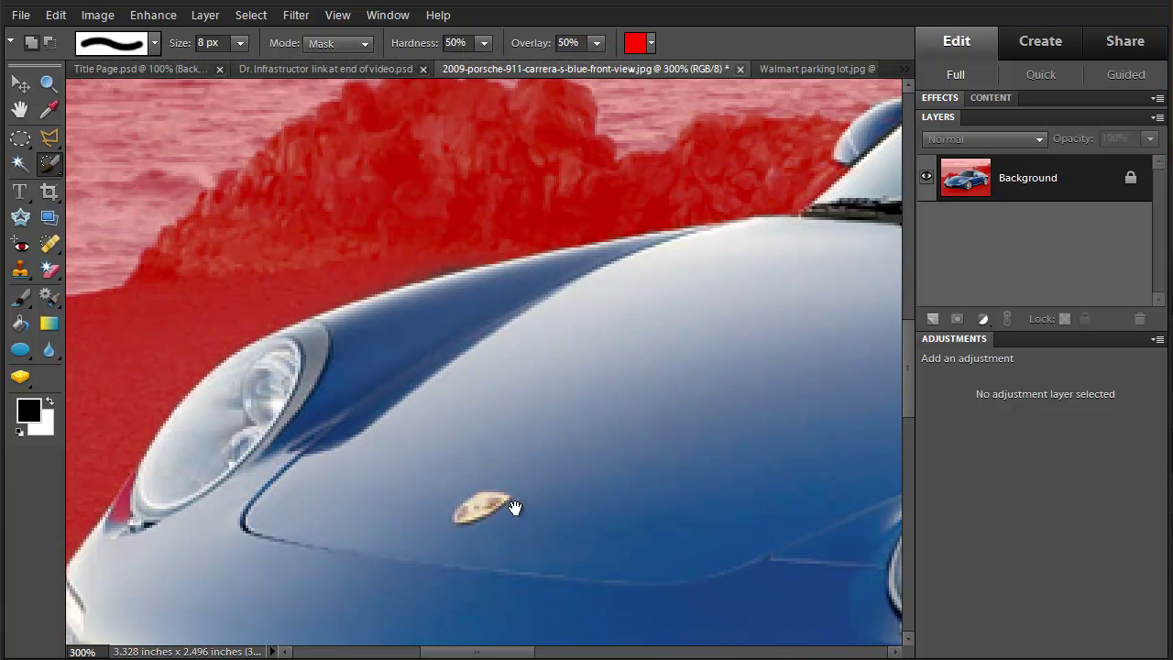
mouse_move(489, 516)
mouse_down()
mouse_move(531, 507)
mouse_move(631, 421)
mouse_move(638, 450)
mouse_up()
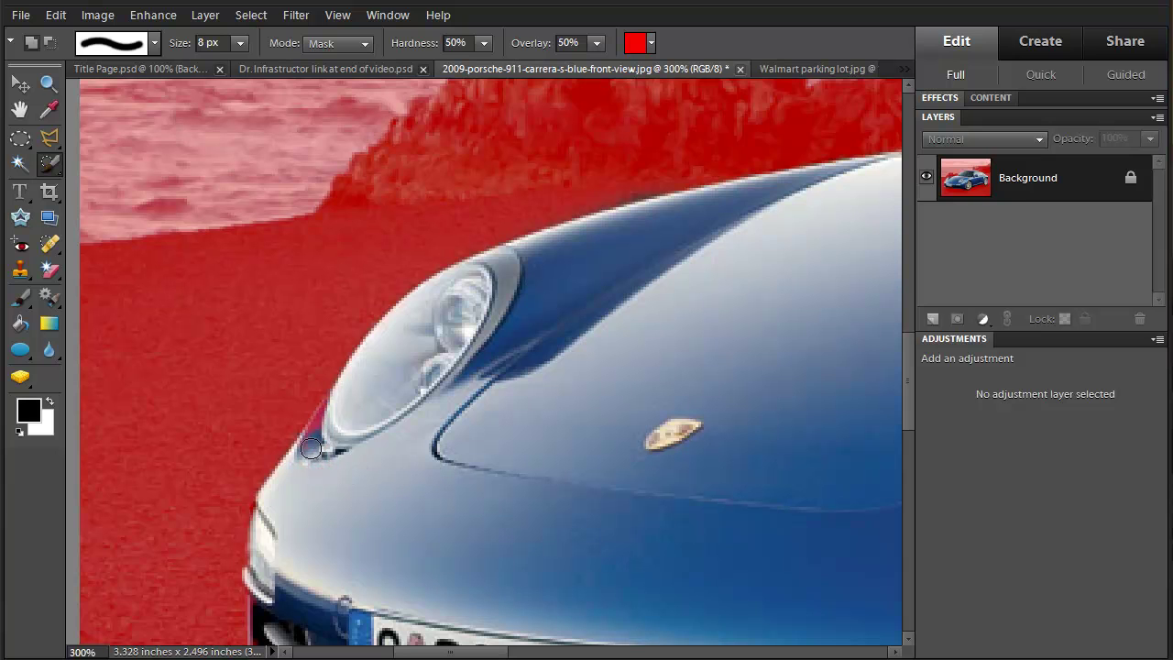
mouse_move(310, 444)
mouse_down()
mouse_move(334, 407)
mouse_move(329, 421)
mouse_up()
mouse_move(397, 529)
mouse_down()
mouse_move(455, 404)
mouse_move(464, 183)
mouse_up()
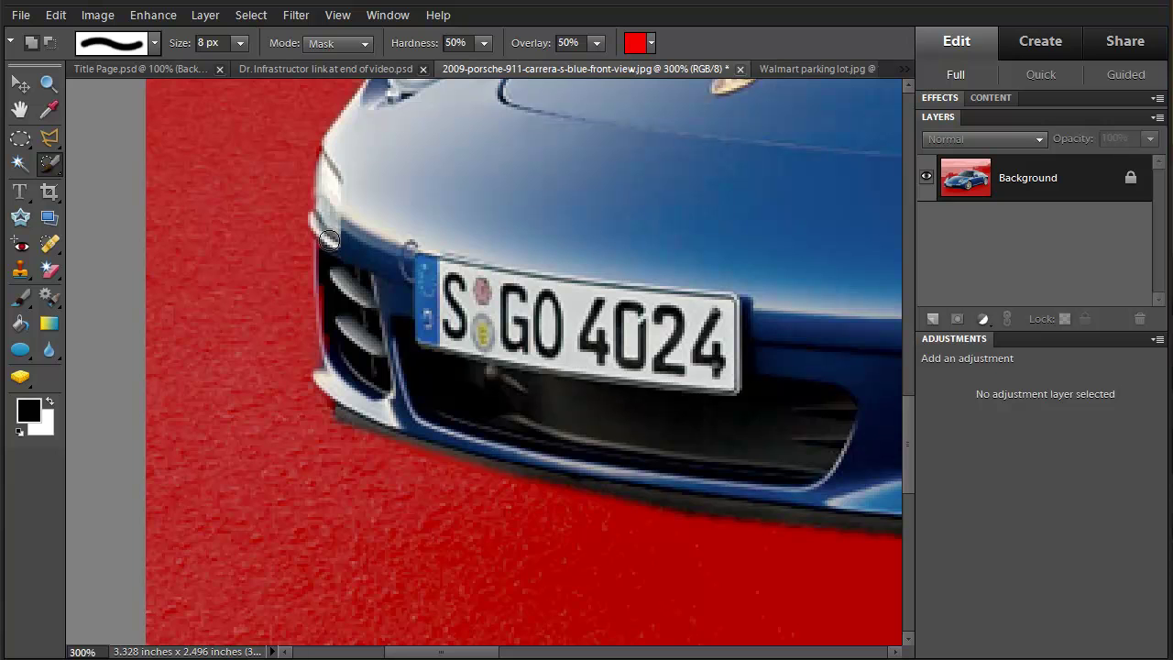
drag(327, 243, 327, 277)
Touch up the mask on the grille, then pan past the right fog lamp to the front wheel
click(795, 386)
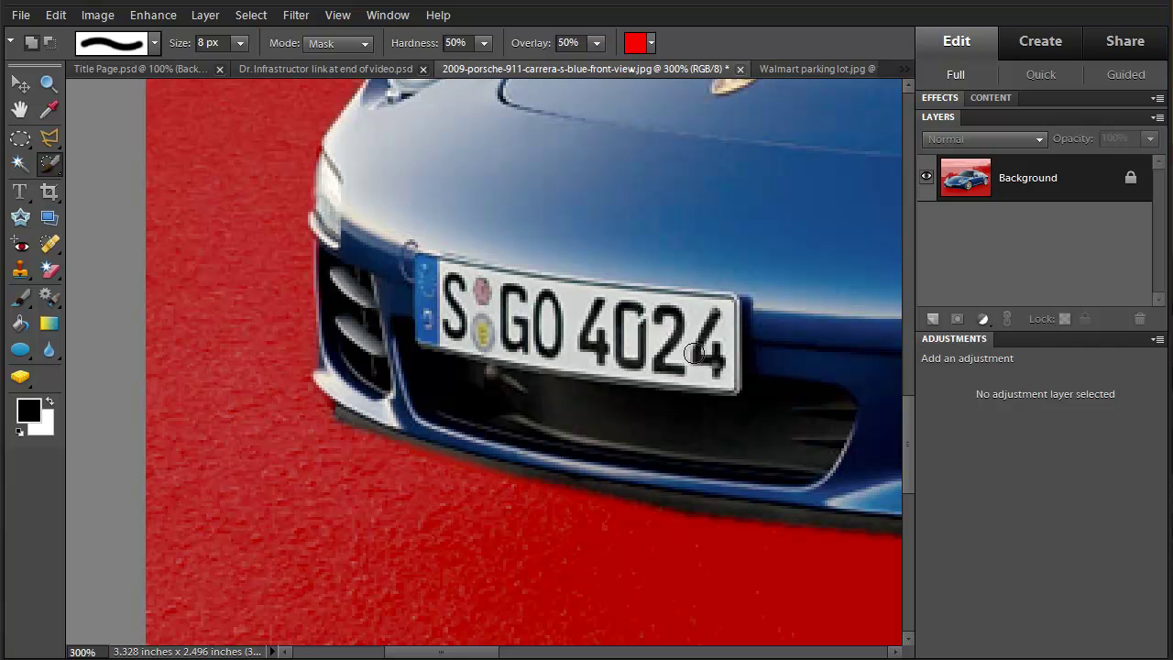
drag(812, 353, 302, 267)
drag(682, 271, 627, 271)
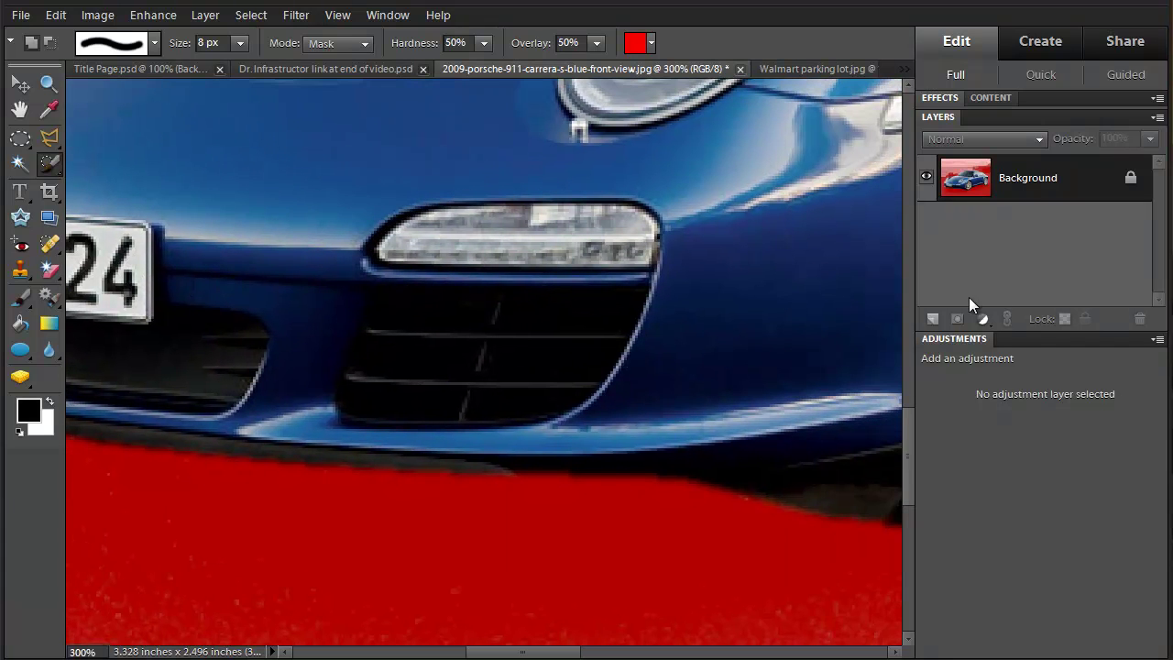
drag(866, 315, 244, 333)
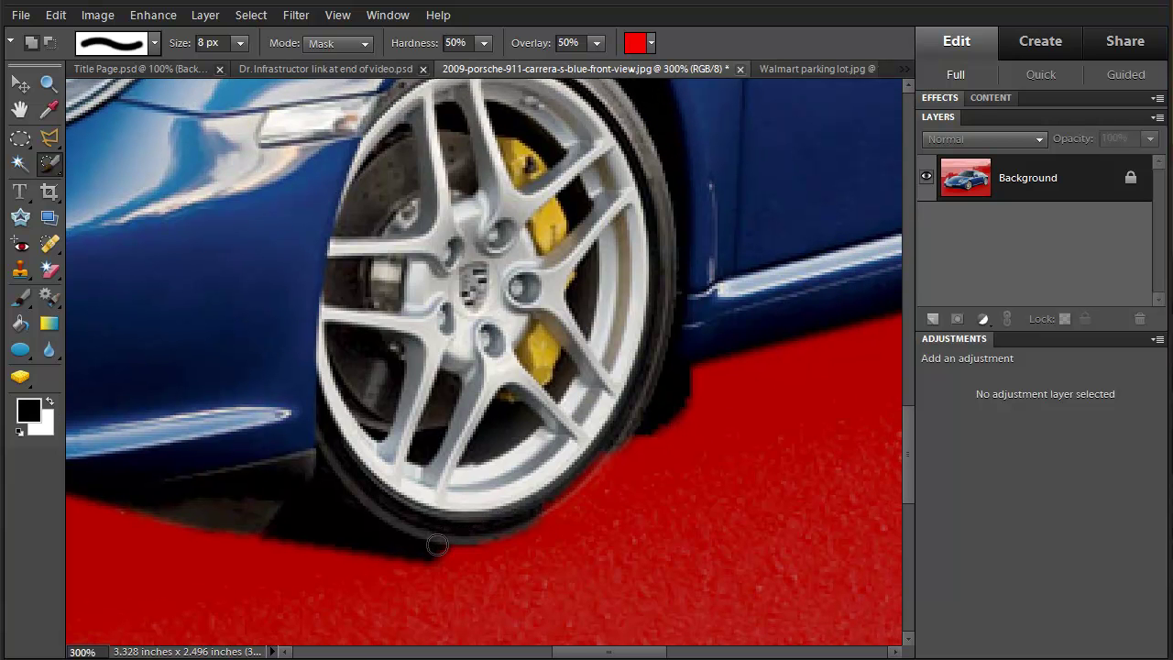
Unmask the front tyre's lower edge and shadow, removing a stray mask spot by the tyre
mouse_move(438, 546)
mouse_down()
mouse_move(555, 513)
mouse_move(628, 419)
mouse_move(654, 407)
mouse_up()
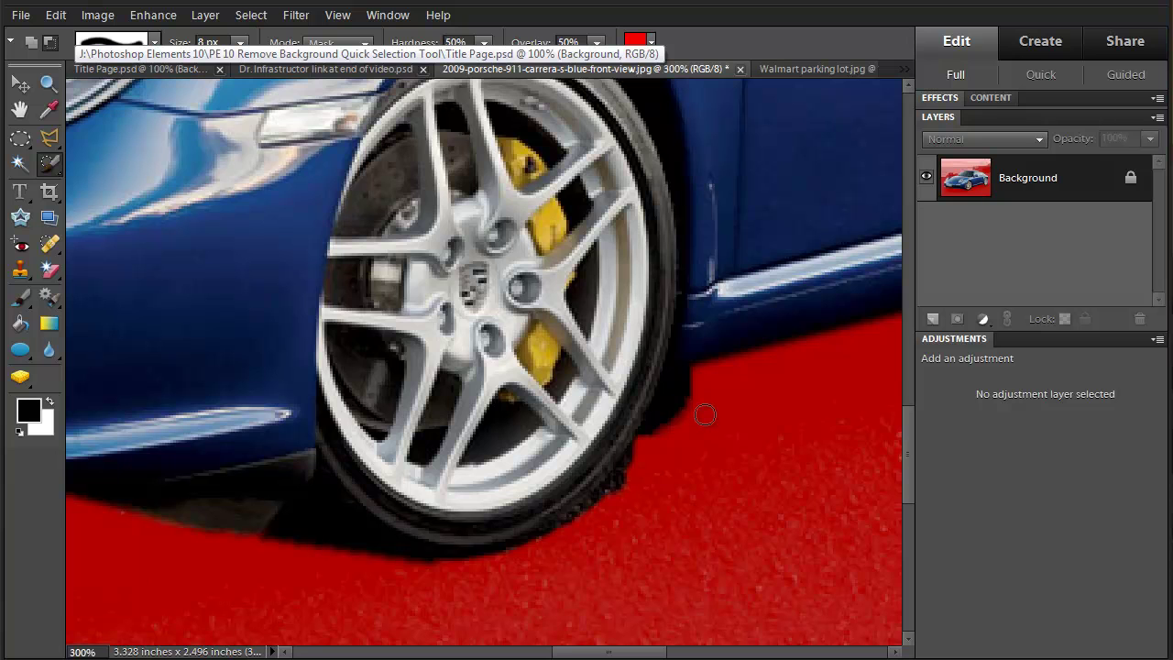
drag(706, 418, 695, 409)
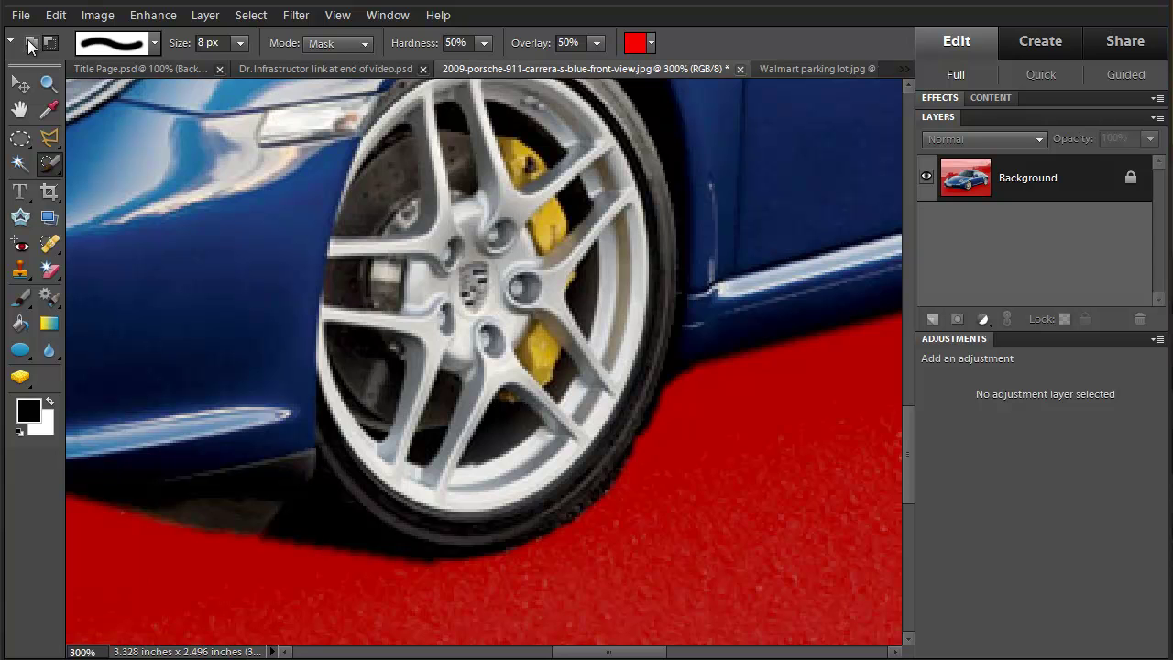
alt+click(605, 442)
drag(720, 201, 192, 302)
drag(424, 263, 211, 210)
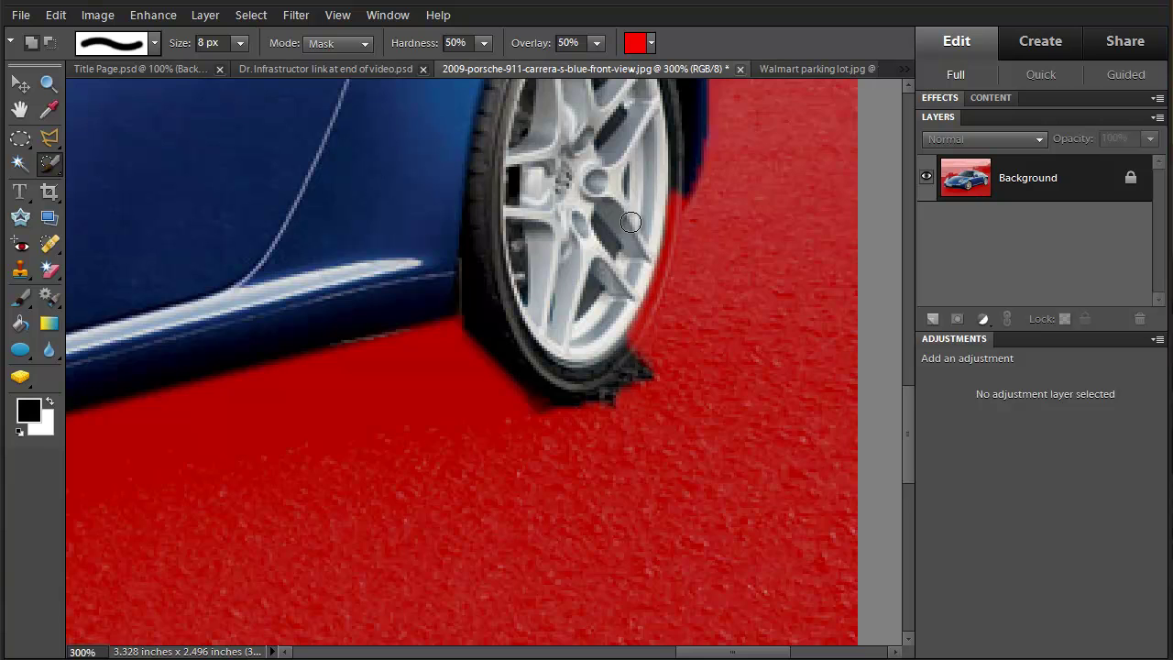
Zoom to 400% and unmask the rear tyre's right and lower edges with Add to Selection
key(ctrl+equal)
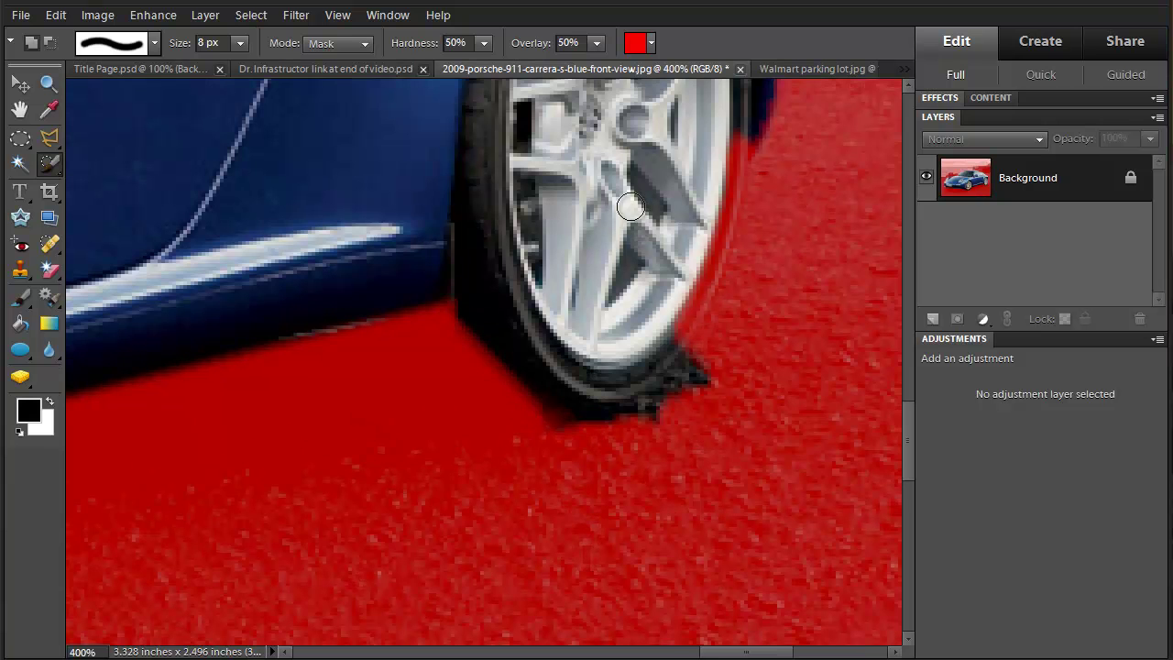
drag(639, 190, 498, 354)
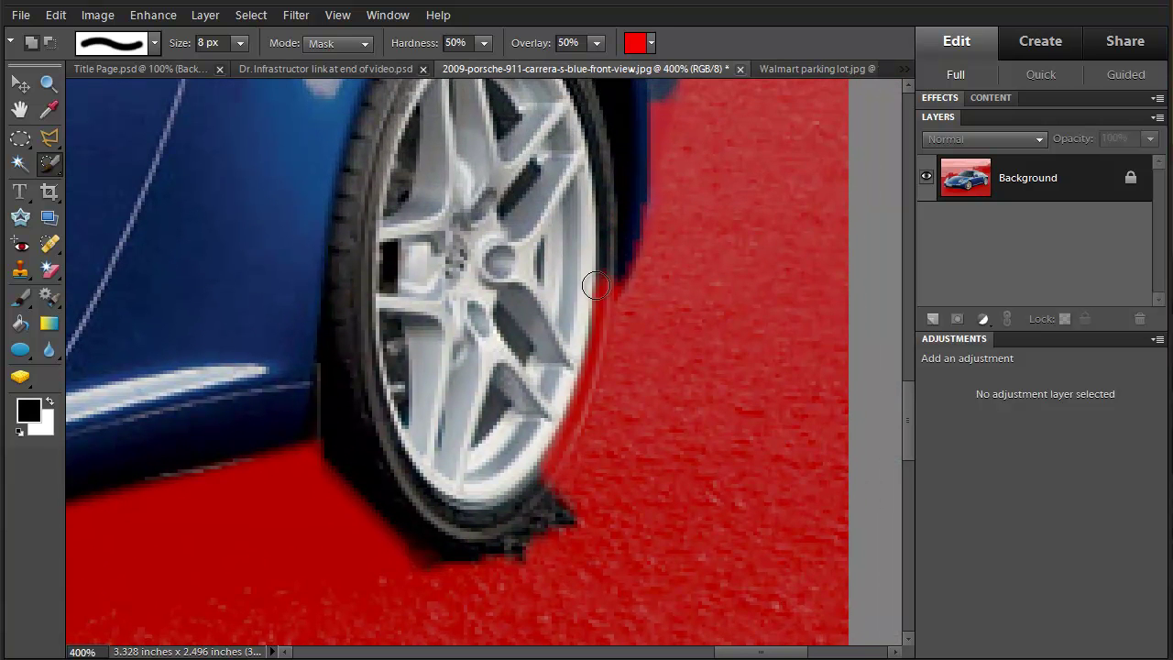
mouse_move(605, 256)
mouse_down()
mouse_move(604, 322)
mouse_move(552, 491)
mouse_move(559, 419)
mouse_move(529, 463)
mouse_move(473, 479)
mouse_move(381, 464)
mouse_move(310, 434)
mouse_move(237, 450)
mouse_move(329, 459)
mouse_move(294, 475)
mouse_move(272, 455)
mouse_move(358, 497)
mouse_move(370, 508)
mouse_move(342, 499)
mouse_move(411, 546)
mouse_move(230, 445)
mouse_up()
drag(402, 530, 398, 532)
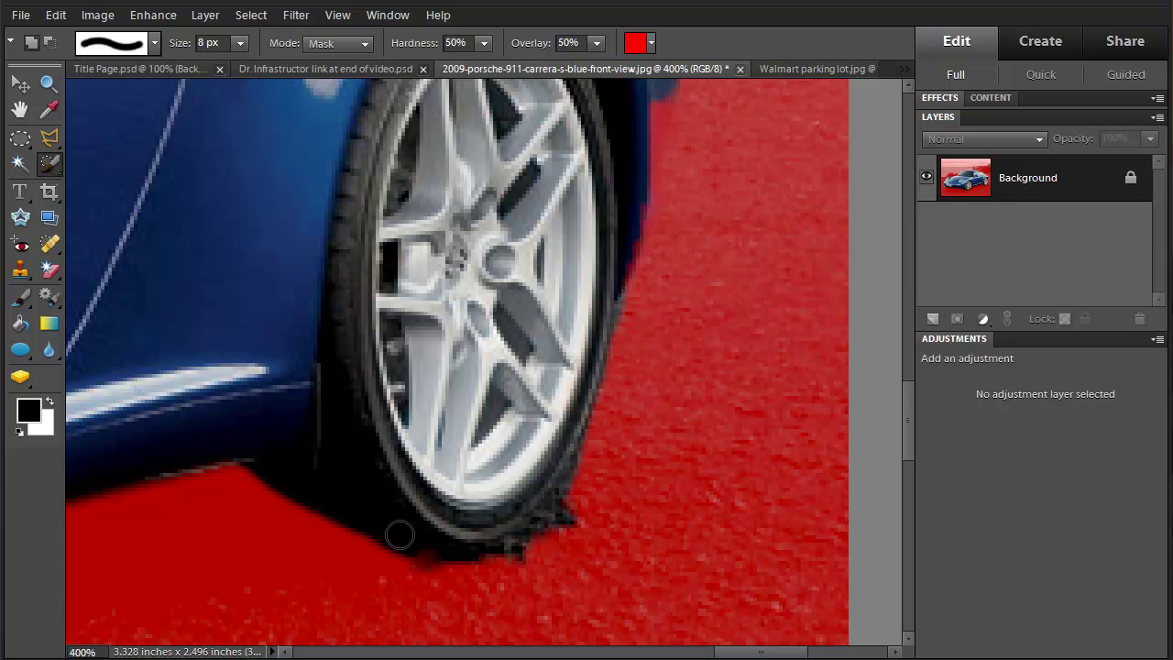
click(52, 42)
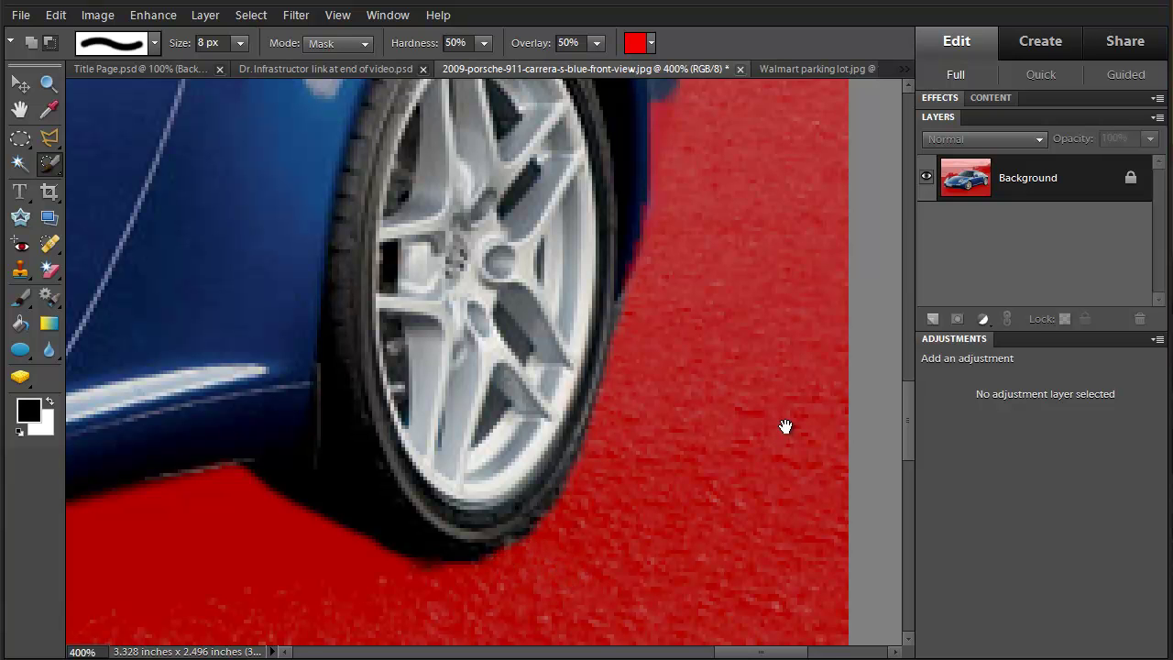
drag(762, 372, 757, 581)
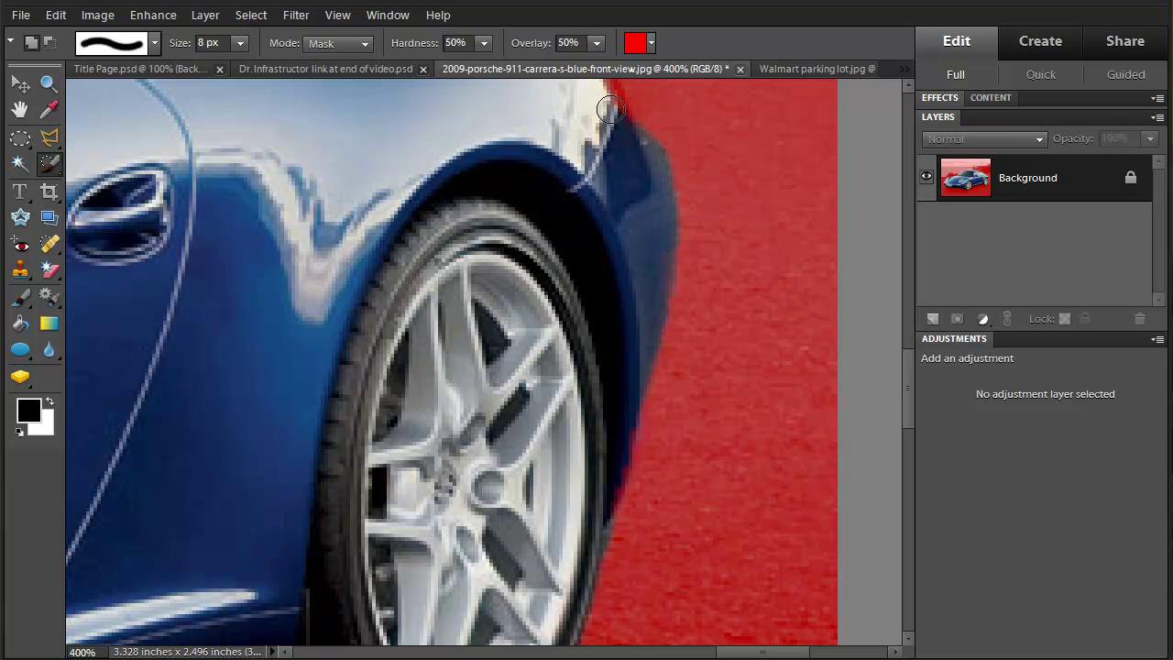
Unmask the rear fender's upper edge and clean the mask along the rear roofline
mouse_move(611, 107)
mouse_down()
mouse_move(608, 93)
mouse_move(627, 130)
mouse_move(618, 120)
mouse_move(628, 219)
mouse_up()
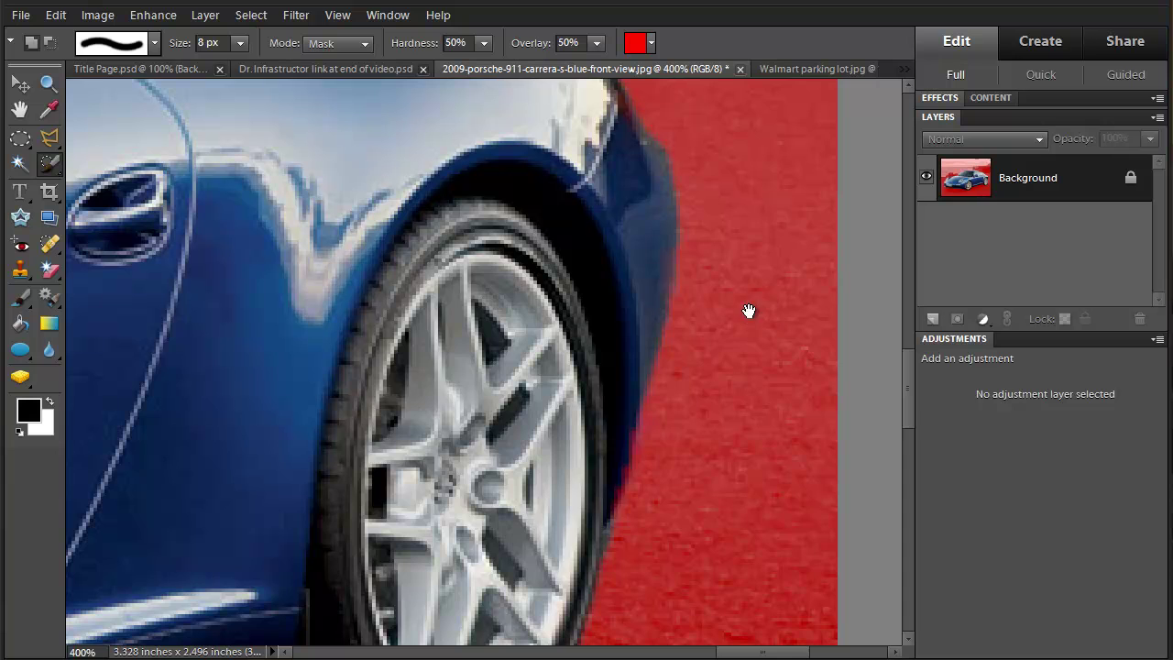
drag(616, 177, 742, 446)
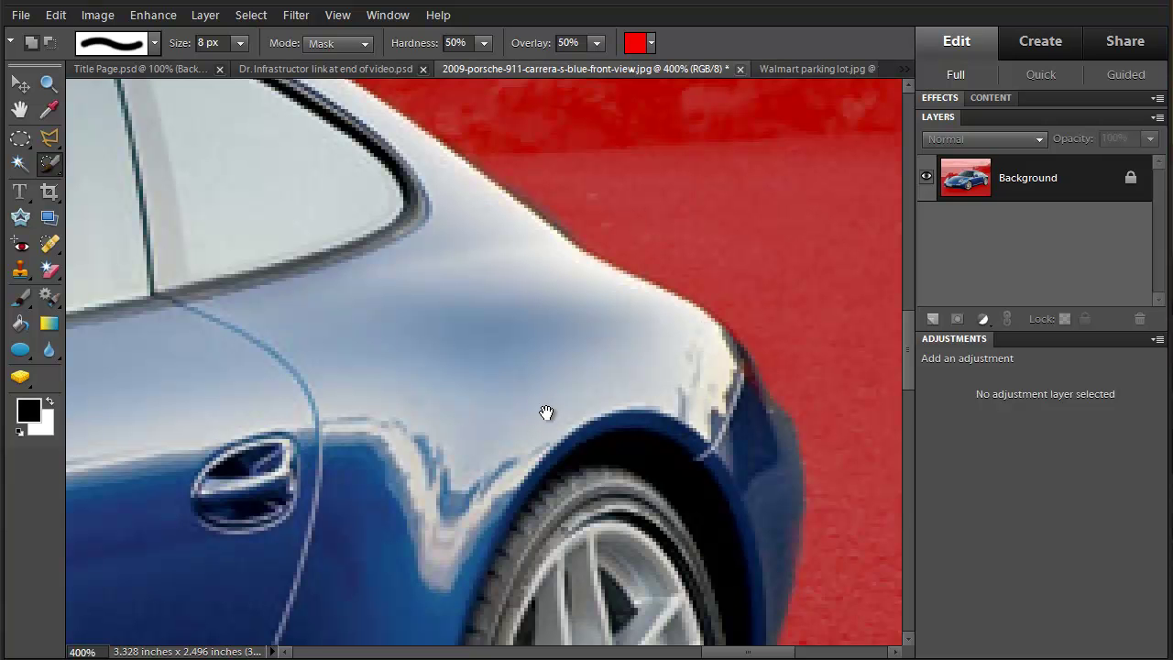
drag(447, 337, 608, 623)
mouse_move(307, 444)
mouse_down()
mouse_move(367, 513)
mouse_move(492, 563)
mouse_move(545, 619)
mouse_up()
click(477, 421)
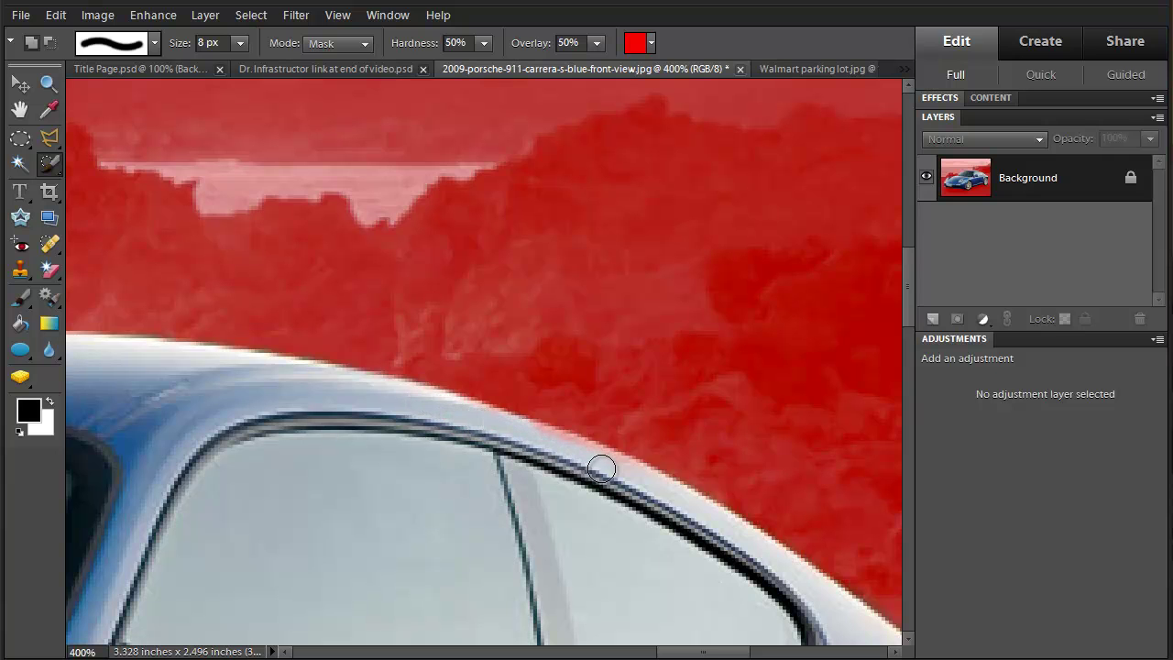
mouse_move(598, 464)
mouse_down()
mouse_move(553, 431)
mouse_move(471, 414)
mouse_up()
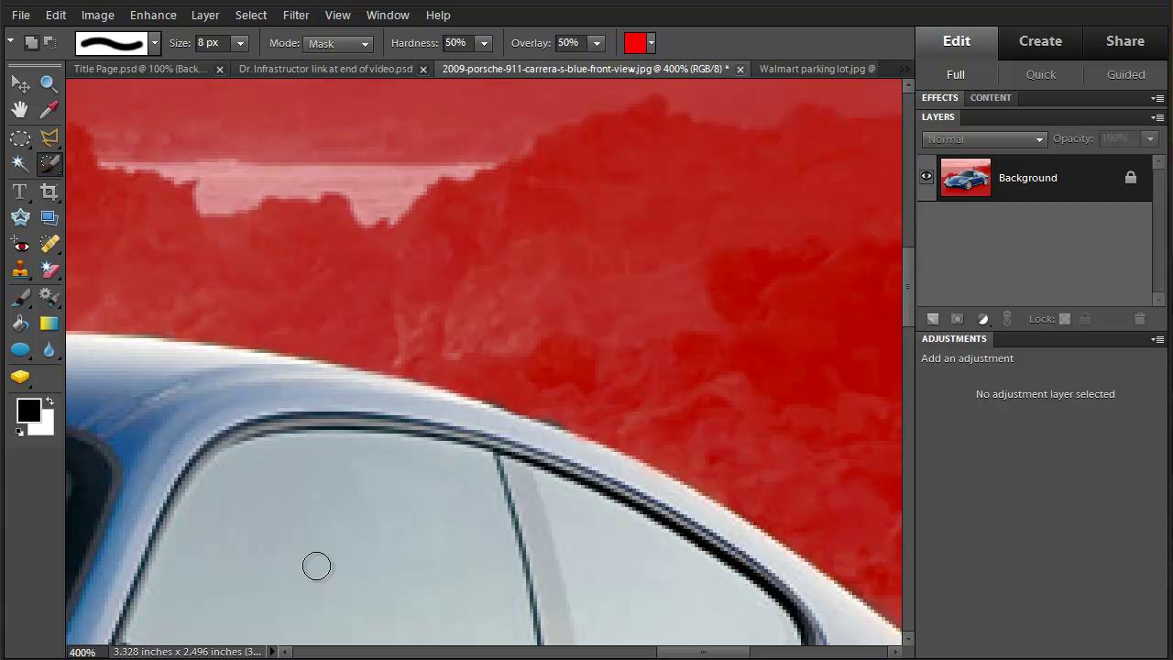
Fit the whole photo on screen and return to the Quick Selection outline around the car
drag(267, 523, 1011, 412)
mouse_move(356, 437)
mouse_down()
mouse_move(505, 351)
mouse_move(691, 296)
mouse_move(809, 285)
mouse_move(754, 288)
mouse_up()
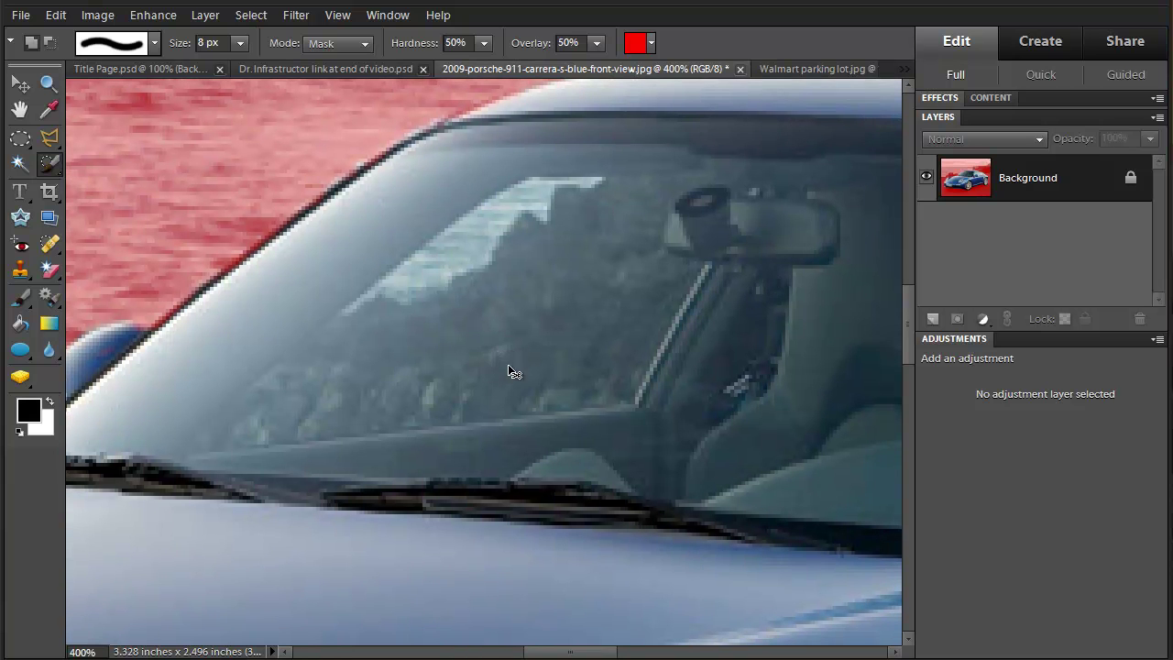
key(ctrl+0)
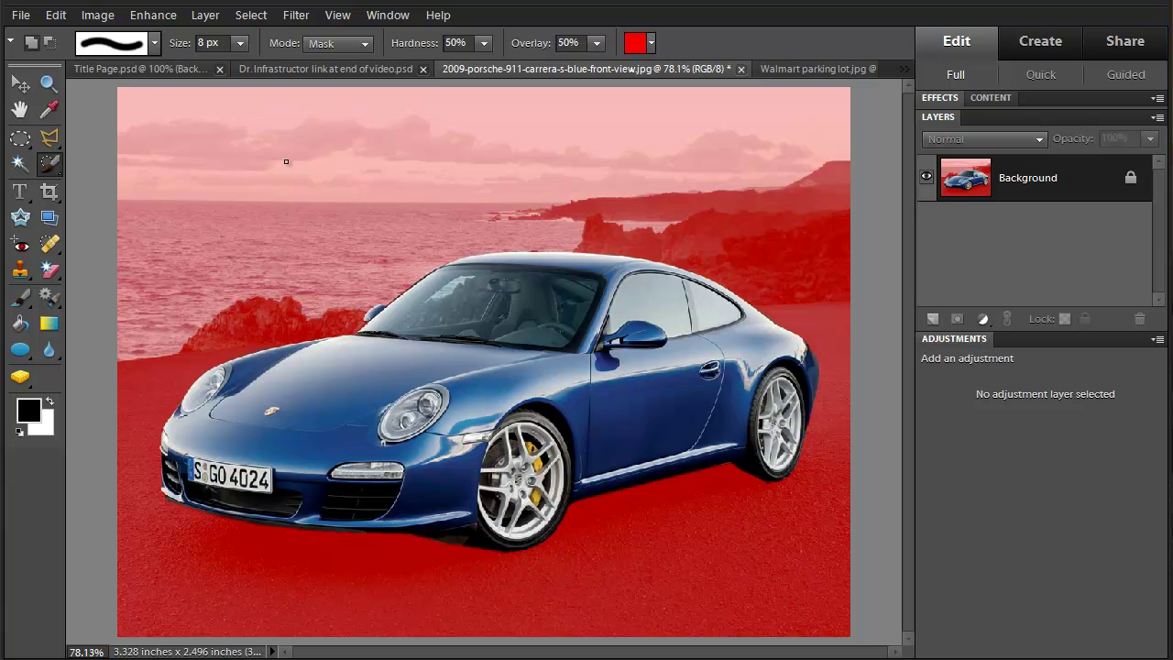
key(a)
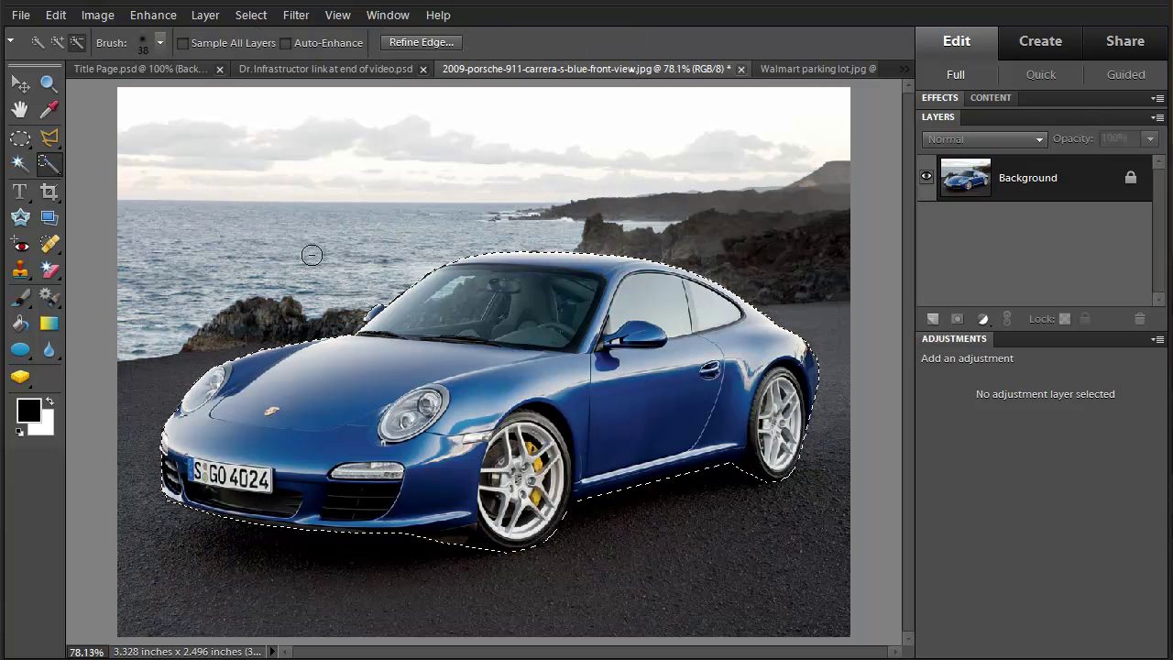
Use Layer via Cut to move the car onto Layer 1, and hide the Background layer
right_click(372, 374)
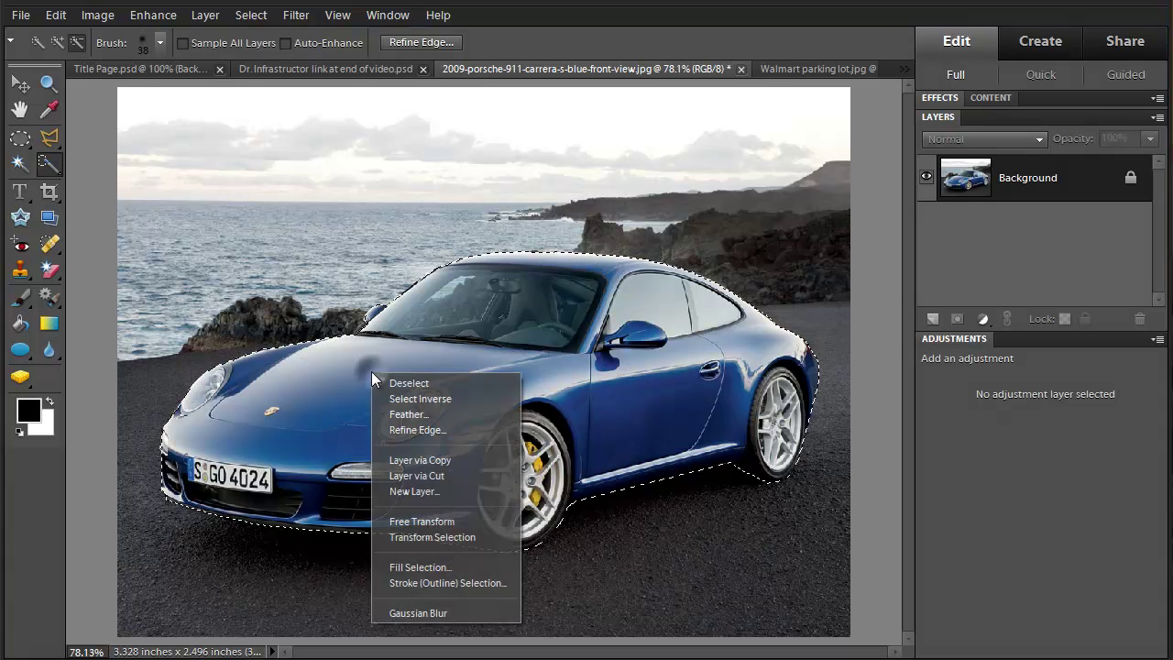
click(442, 476)
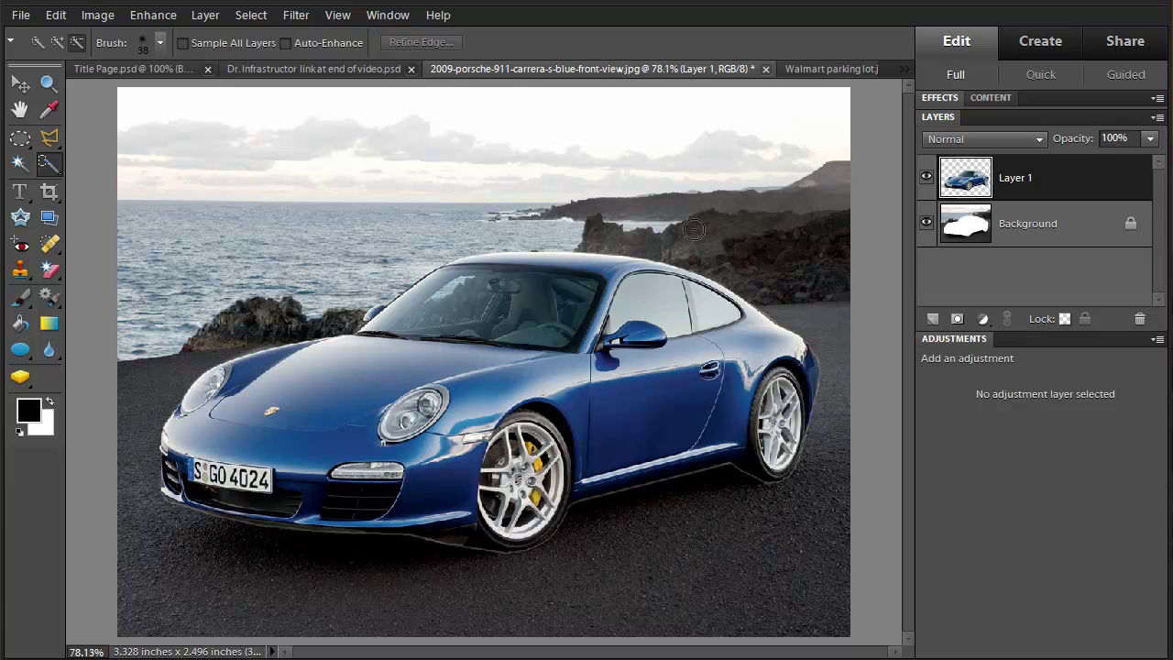
click(927, 224)
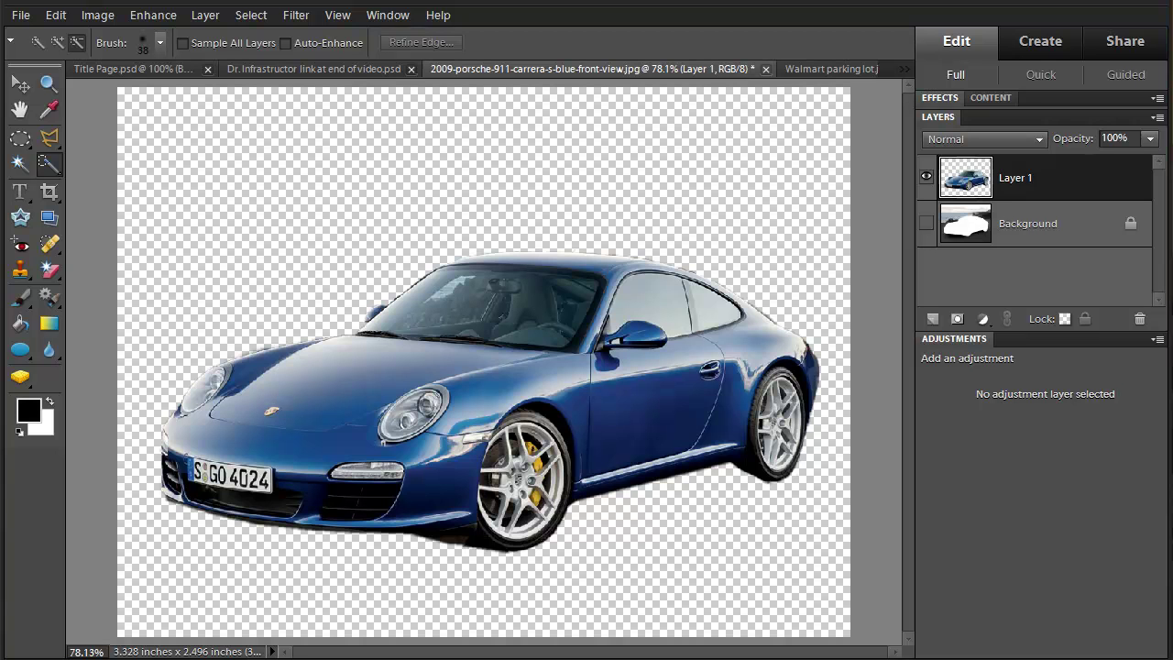
Drag in the Walmart parking lot photo, scale it to fill the canvas, and place it below Layer 1
drag(831, 69, 445, 375)
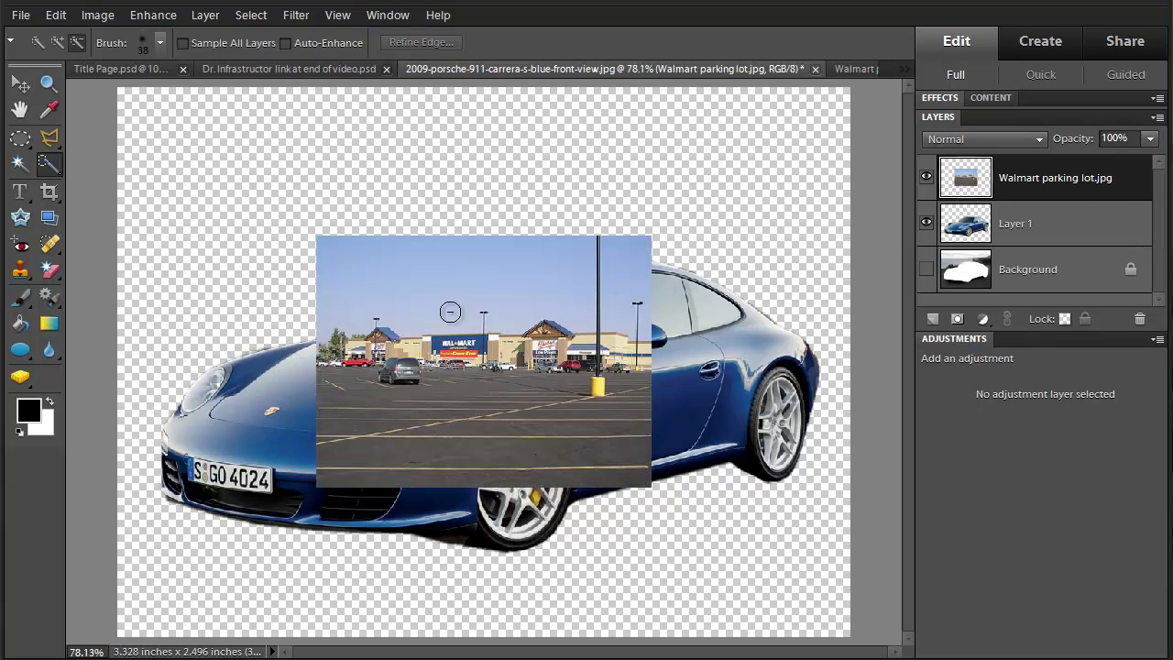
key(v)
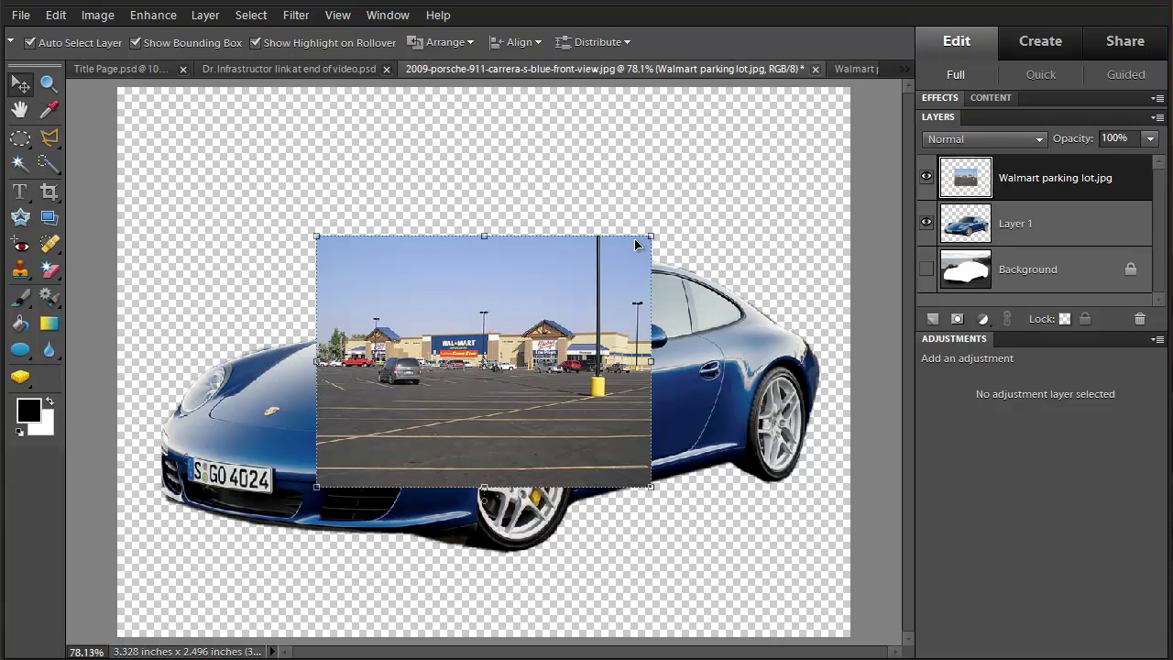
drag(650, 235, 843, 92)
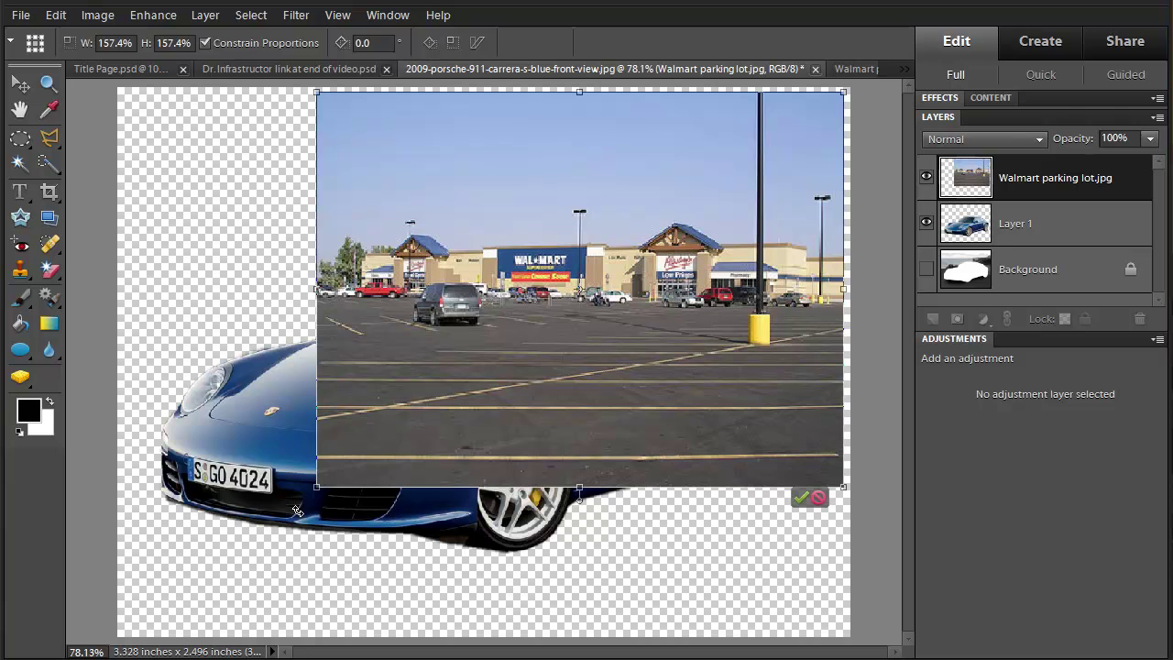
drag(314, 488, 103, 625)
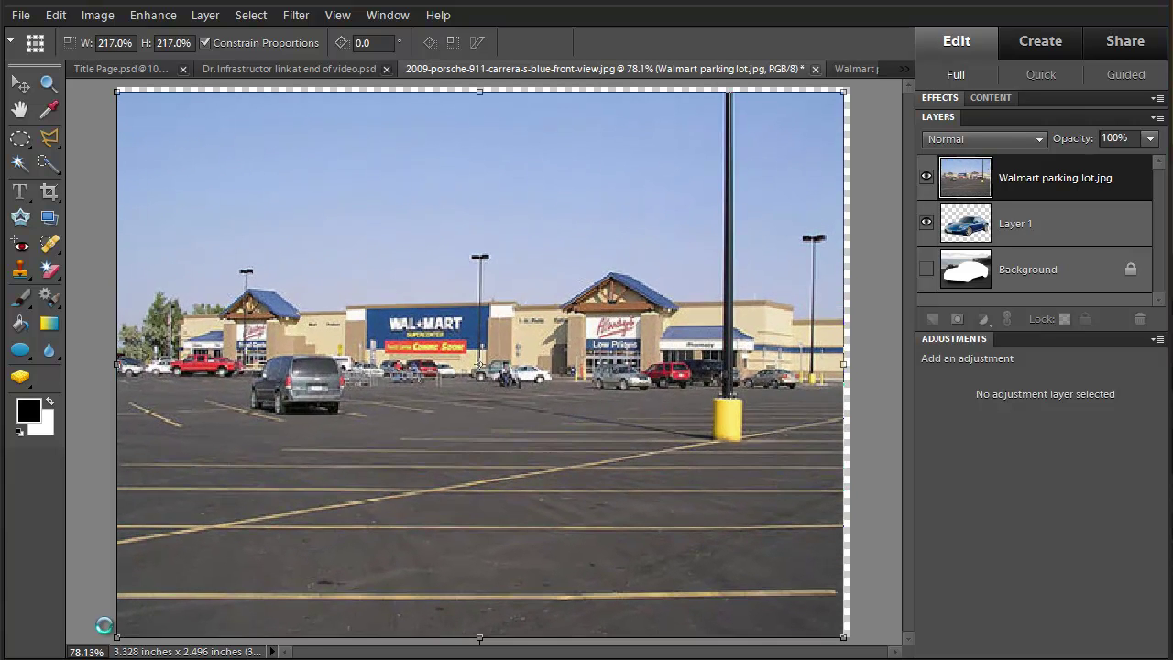
click(798, 633)
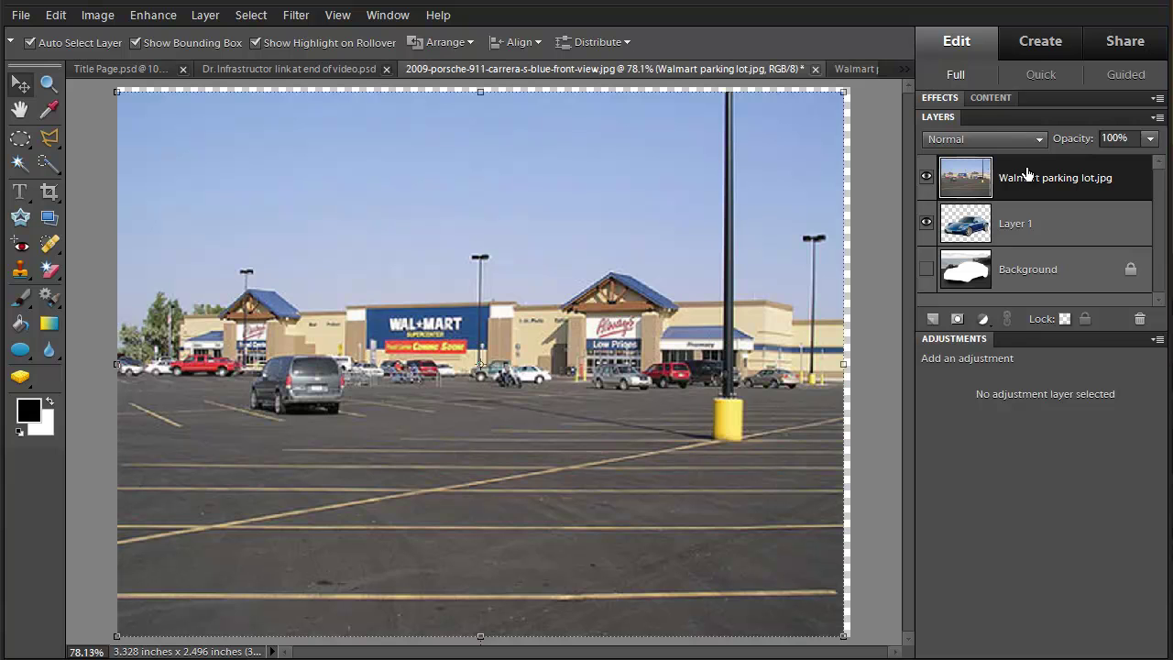
drag(1029, 173, 1031, 245)
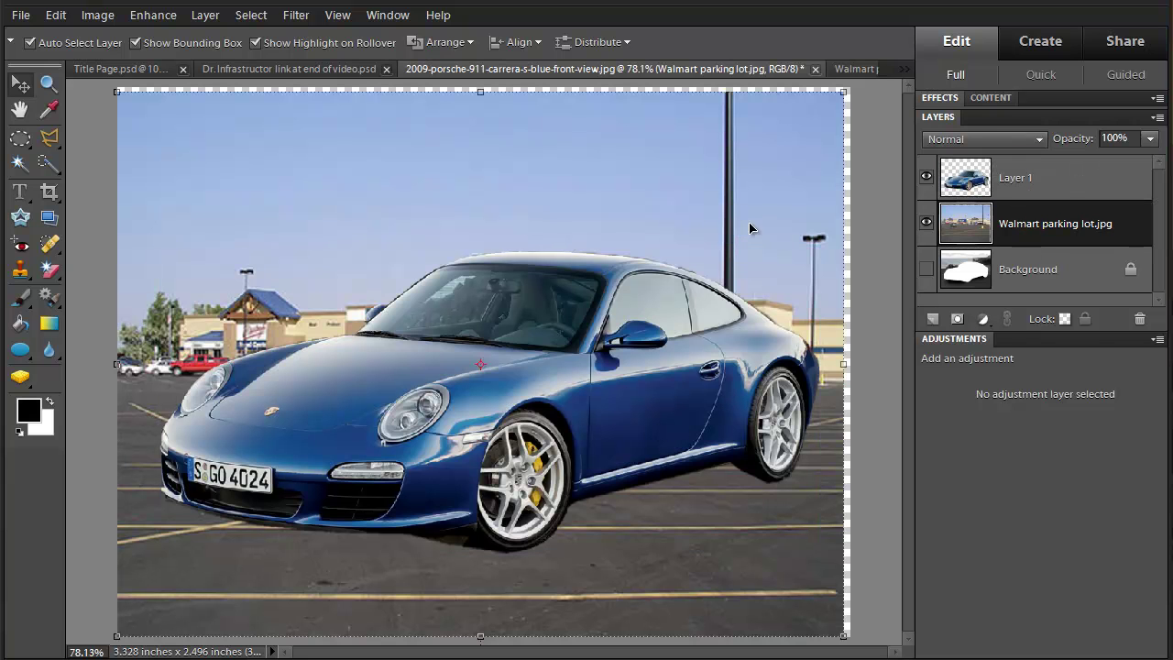
Scale the car on Layer 1 to 62.9%, rotate it -2.2°, and set it on the parking lot asphalt
click(1070, 177)
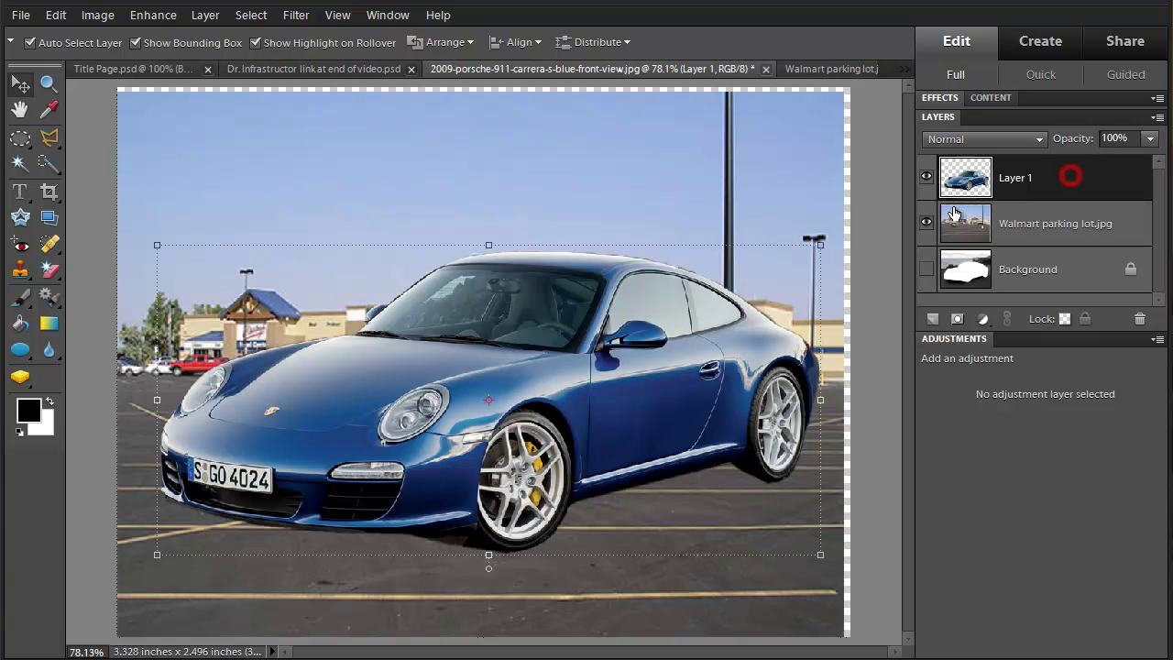
click(819, 245)
drag(819, 245, 573, 364)
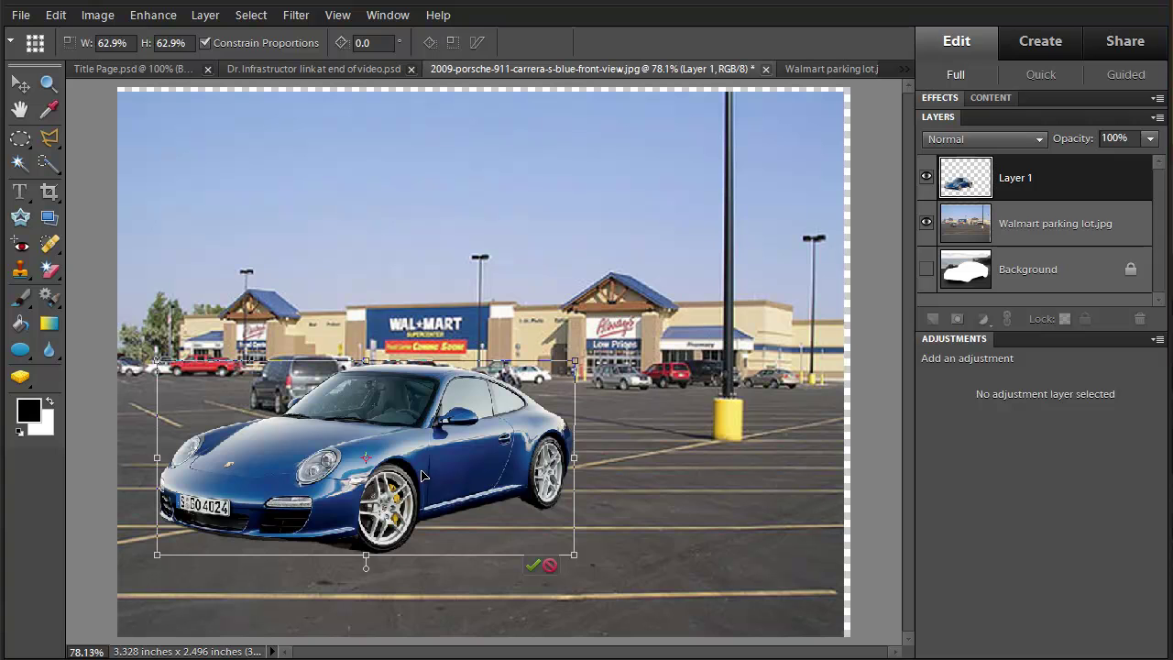
drag(386, 457, 521, 488)
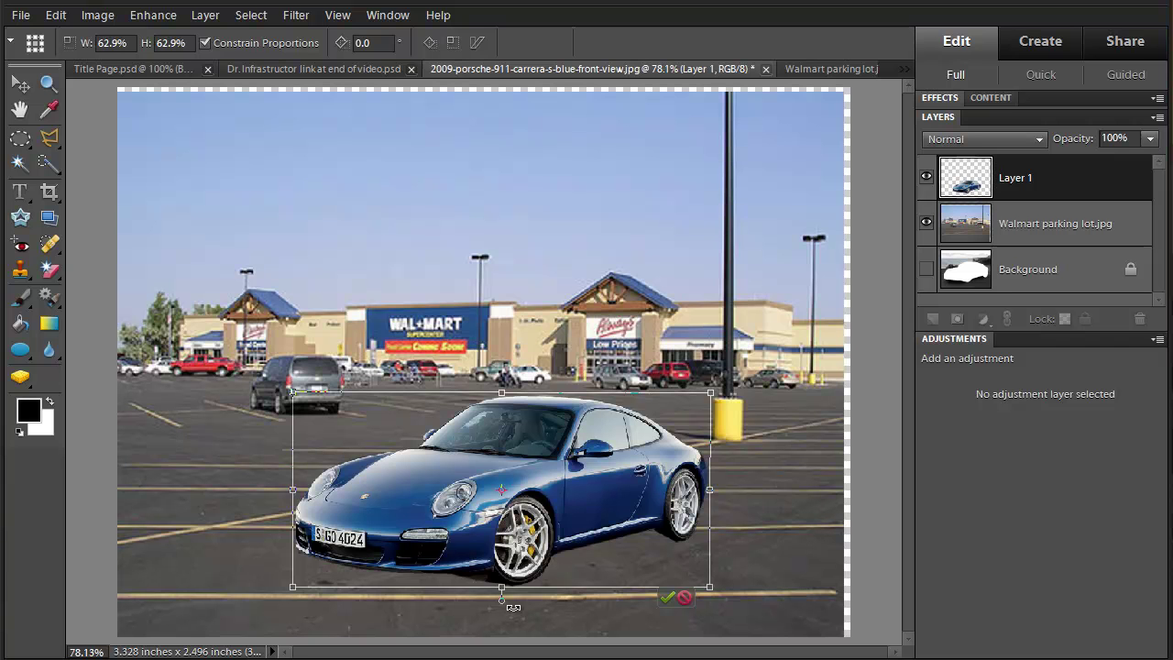
drag(500, 601, 503, 611)
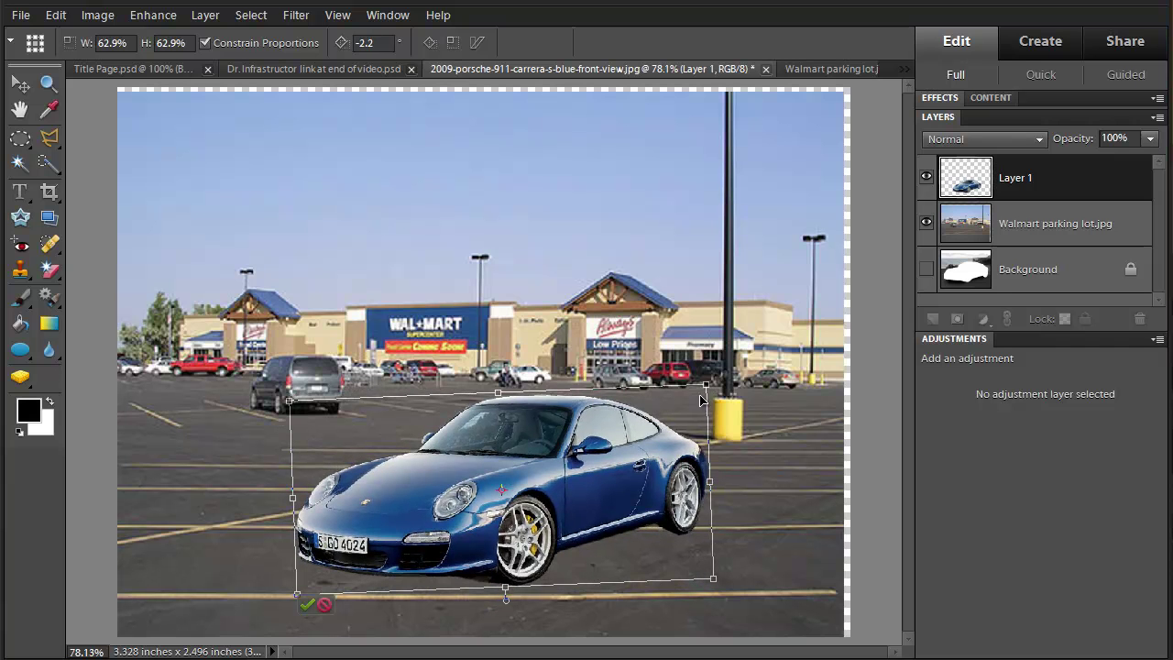
click(307, 604)
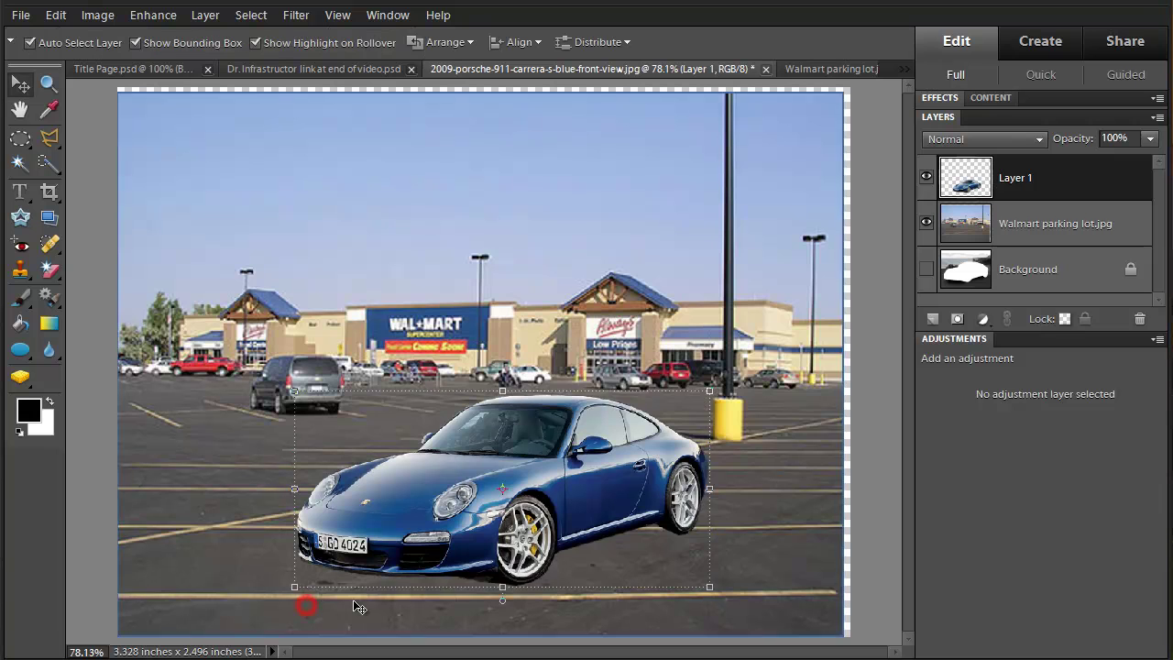
click(754, 514)
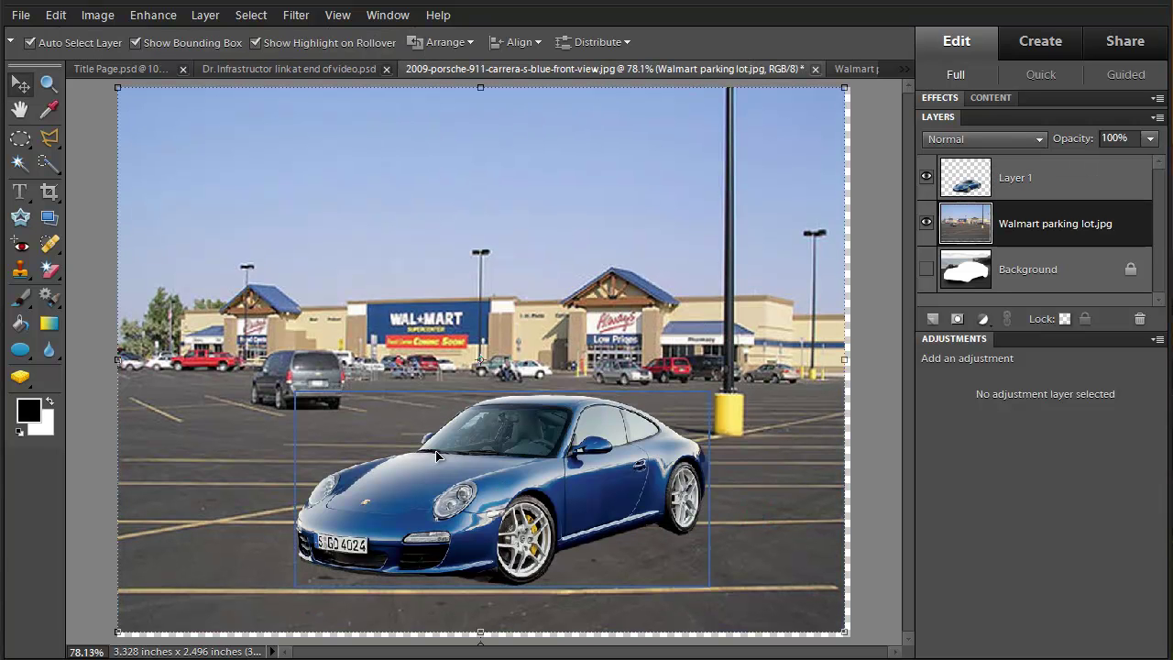
mouse_move(541, 455)
mouse_down()
mouse_move(533, 467)
mouse_move(524, 460)
mouse_up()
Add a car drop shadow: 90° lighting angle, 21 px size, 5 px distance, 70% opacity
right_click(511, 469)
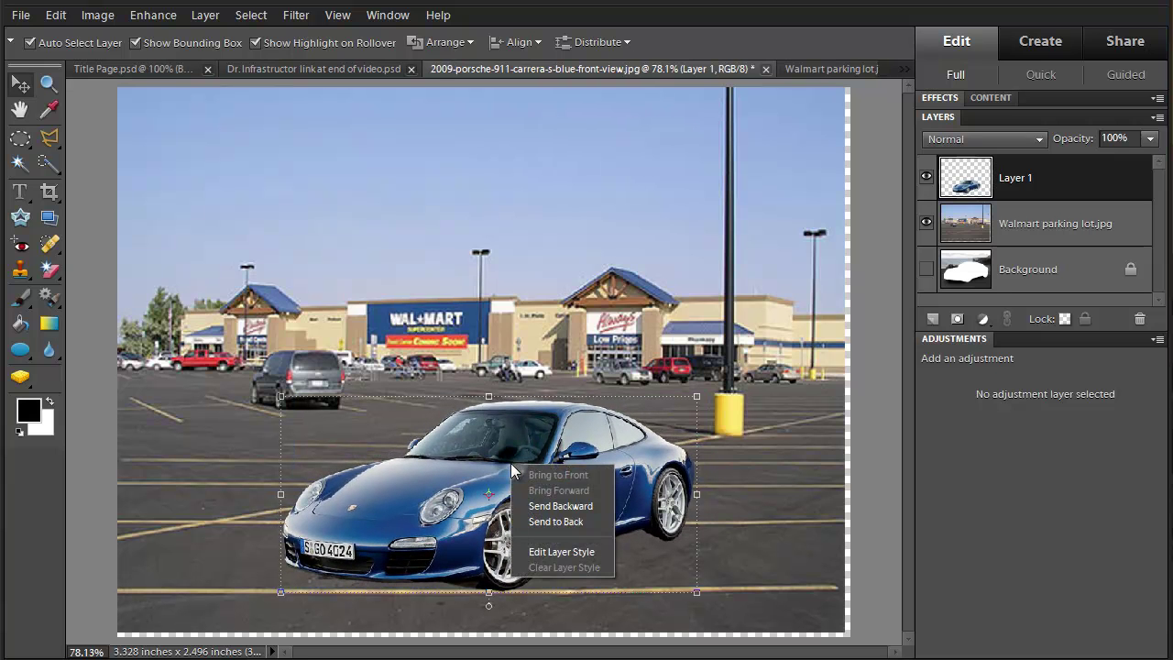
click(561, 553)
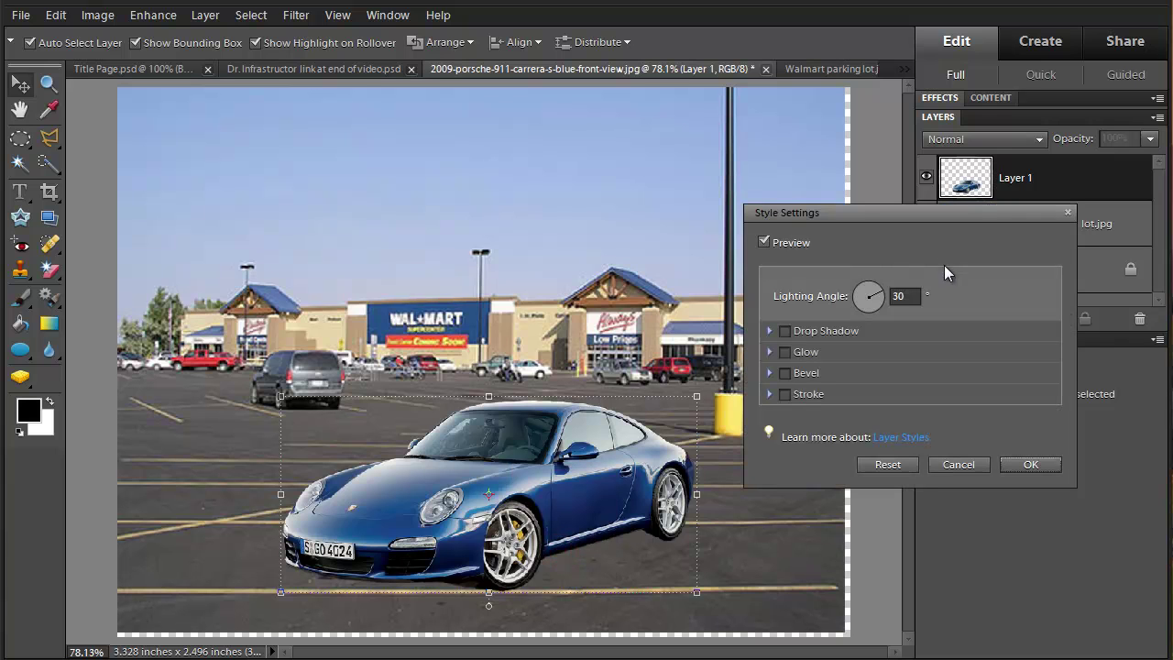
click(785, 330)
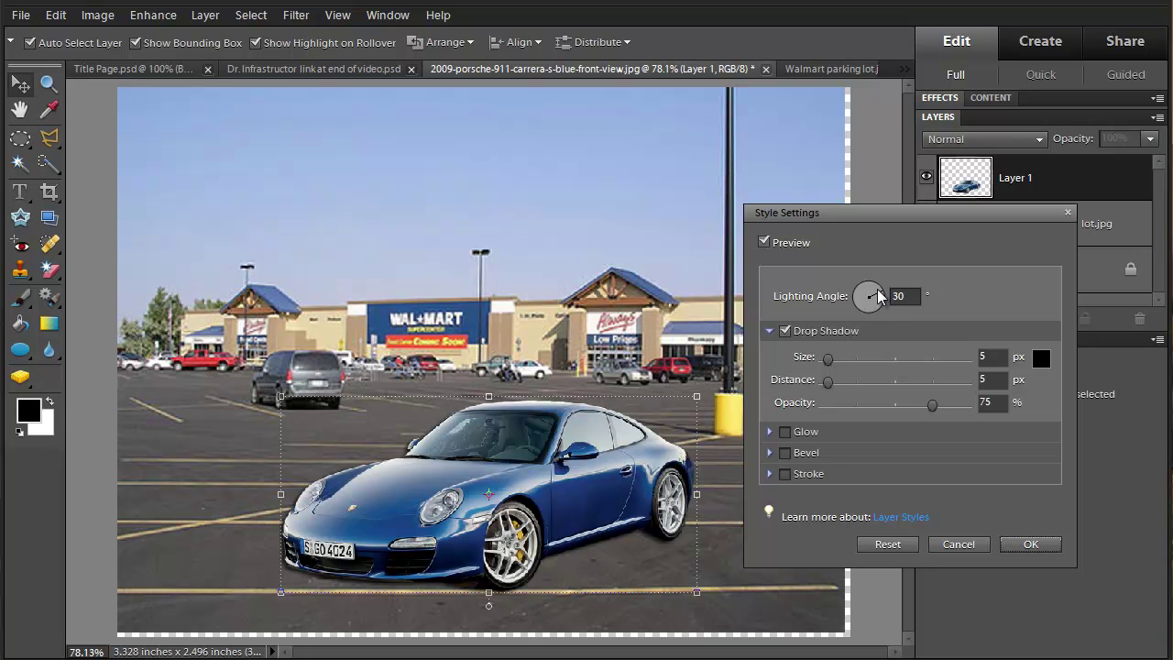
mouse_move(879, 295)
mouse_down()
mouse_move(868, 328)
mouse_move(865, 282)
mouse_move(873, 291)
mouse_up()
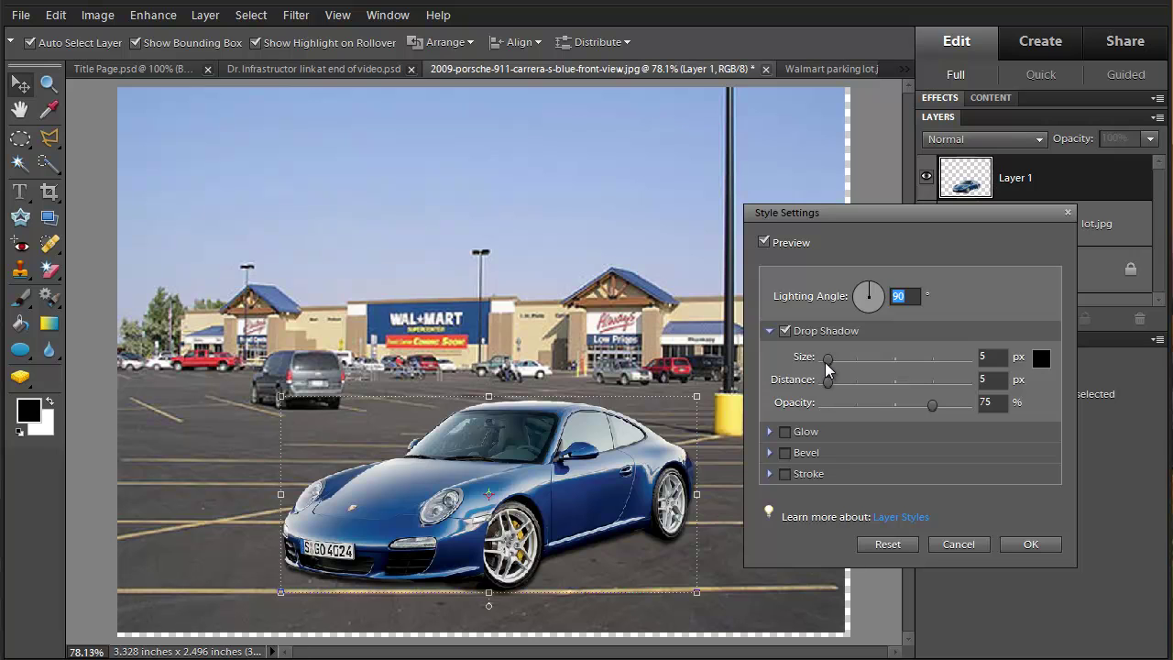
drag(827, 359, 836, 359)
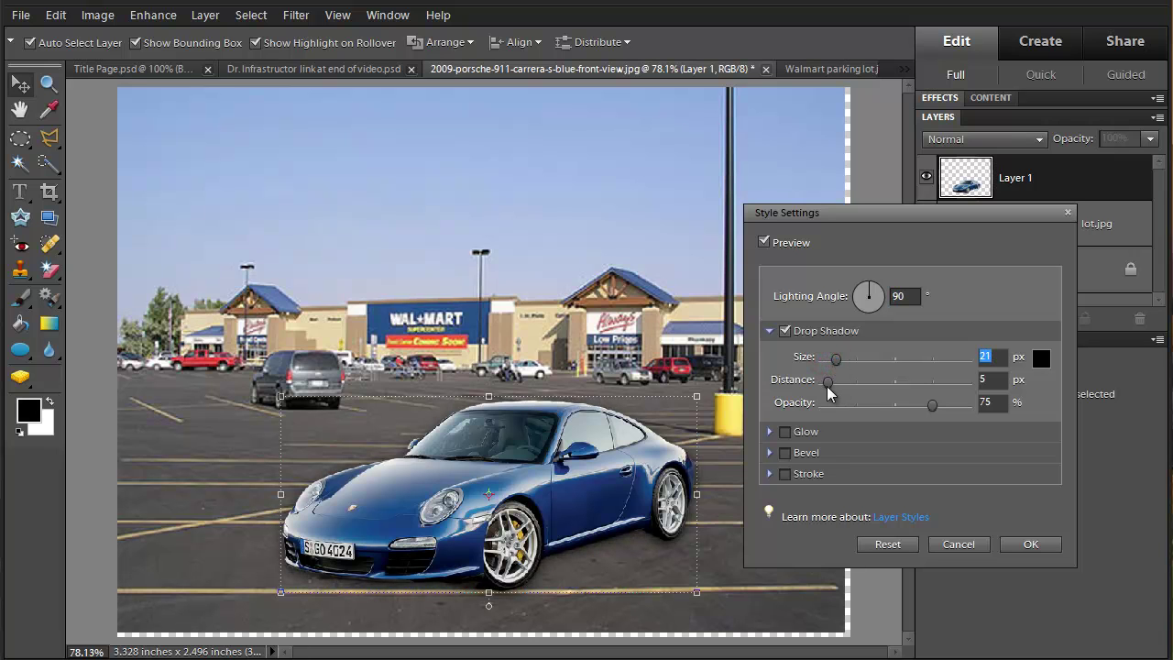
drag(829, 391, 832, 394)
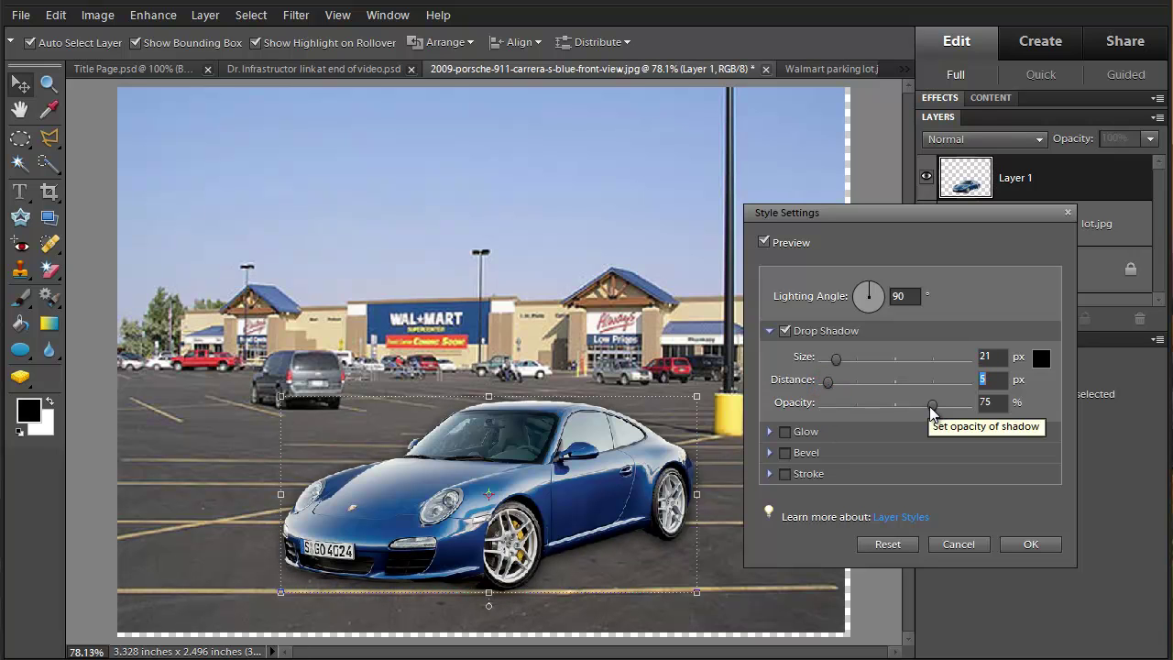
drag(930, 408, 927, 412)
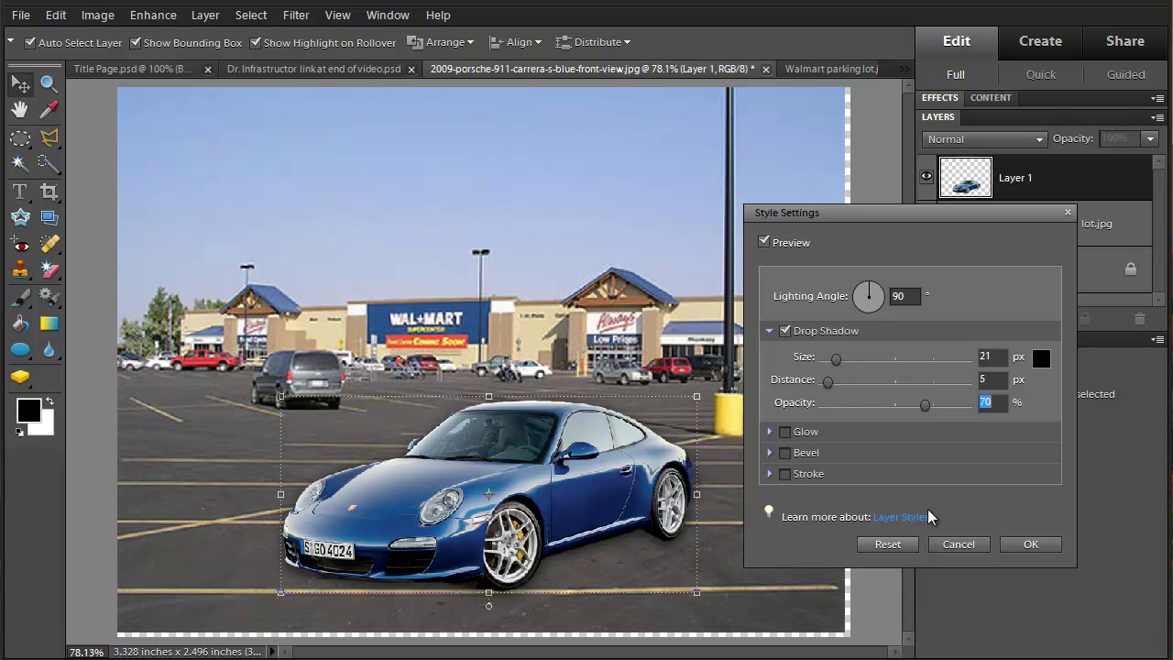
click(1021, 540)
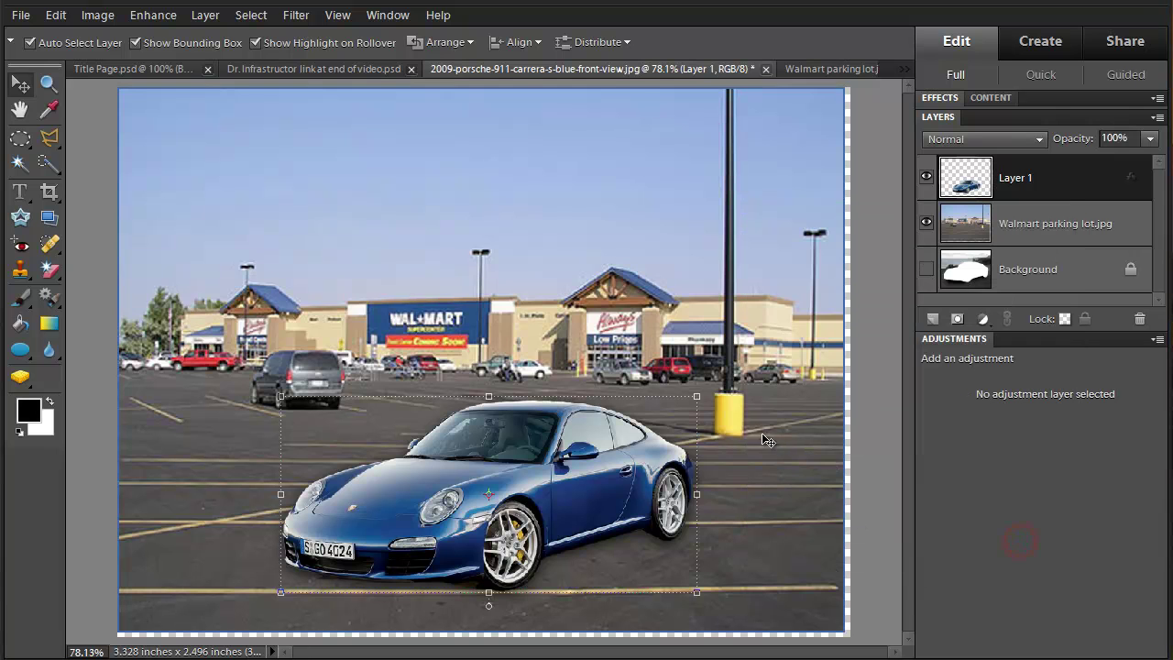
Nudge the car layer a few pixels to the left
click(777, 493)
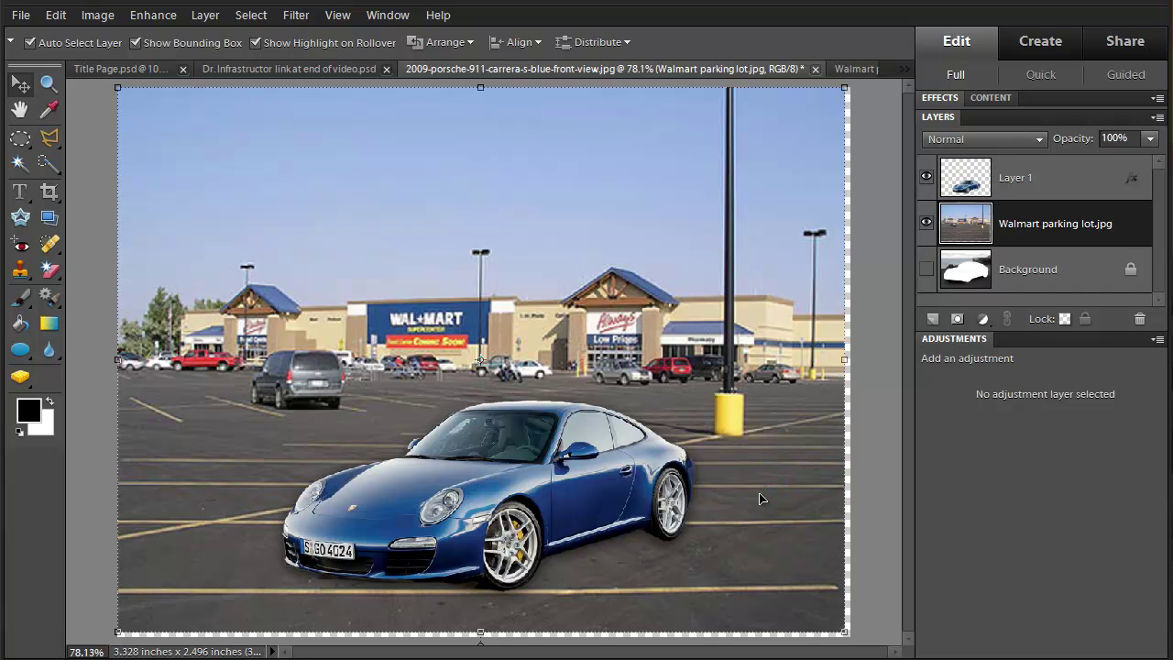
drag(634, 458, 627, 460)
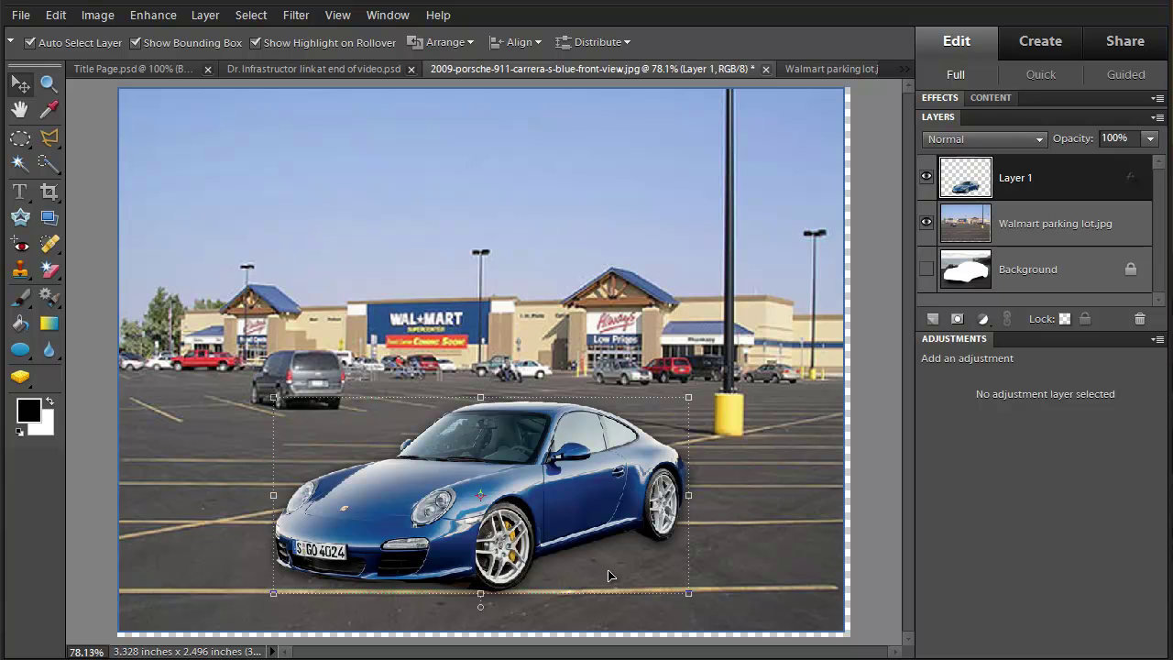
click(745, 551)
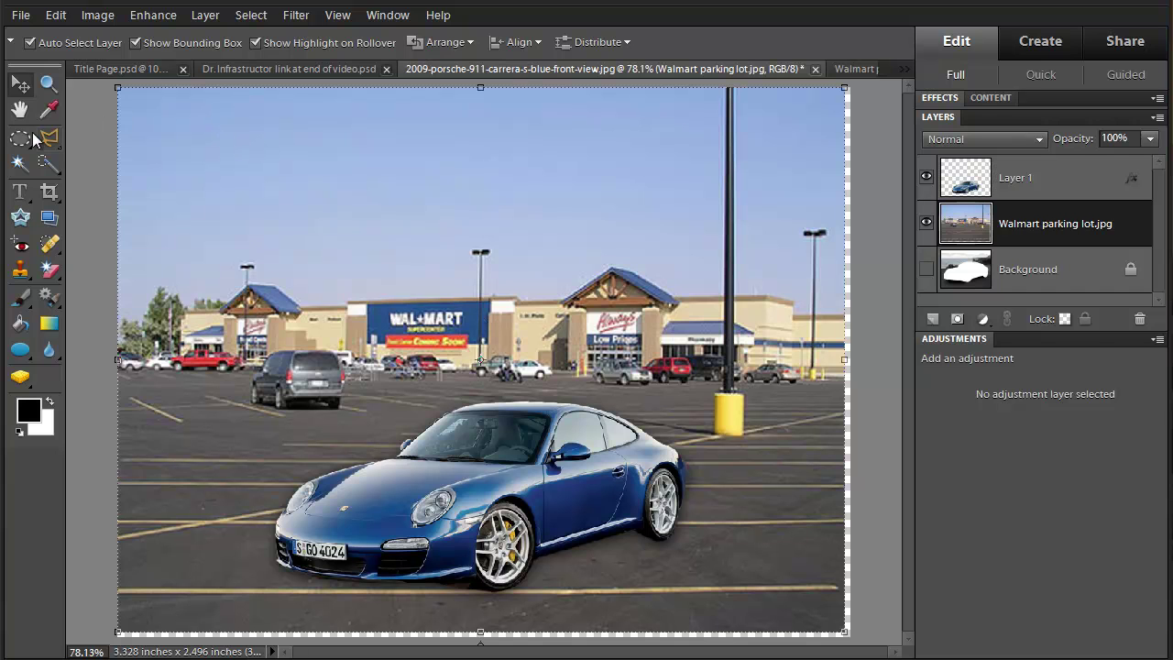
Crop the composite to 2.782 x 1.901 inches around the parked Porsche
click(48, 191)
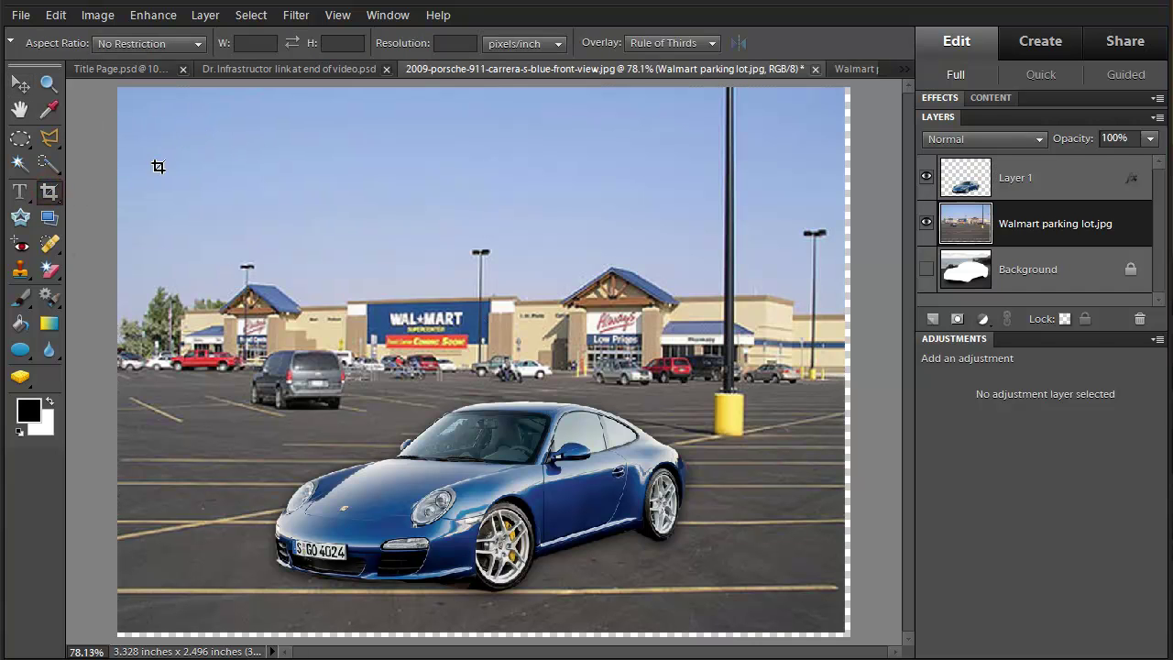
mouse_move(157, 168)
mouse_down()
mouse_move(473, 498)
mouse_move(715, 545)
mouse_move(801, 617)
mouse_move(837, 616)
mouse_up()
click(759, 633)
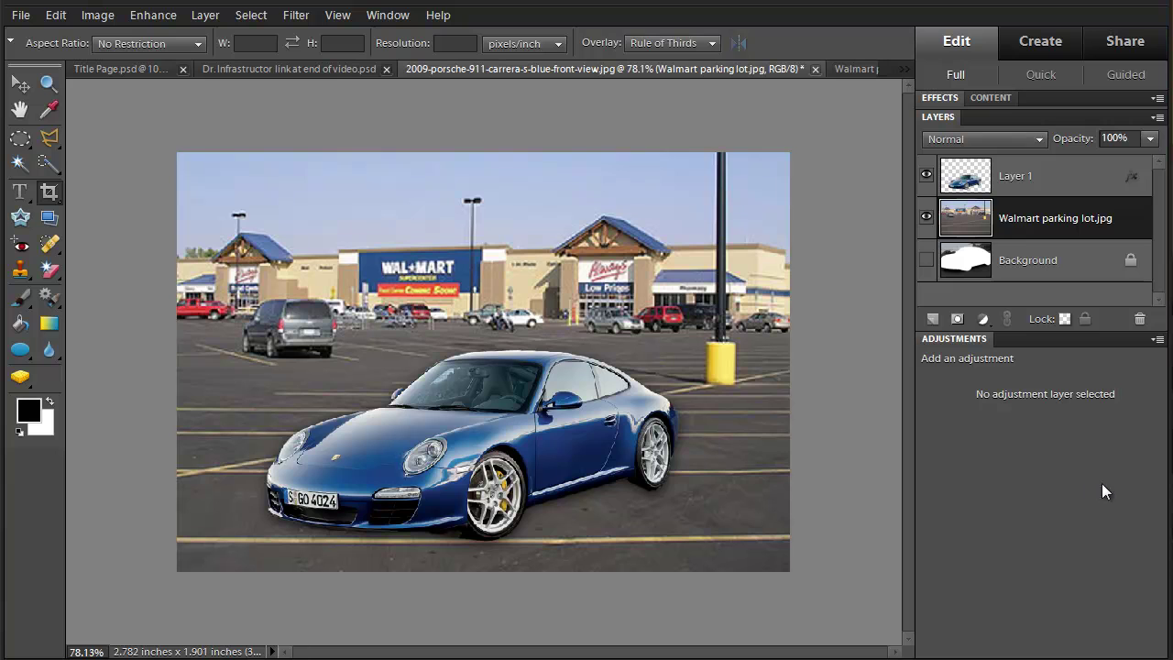
Bring the 'Dr.Infrastructor link at end of video.psd' end-screen document to the front
key(ctrl+shift+Tab)
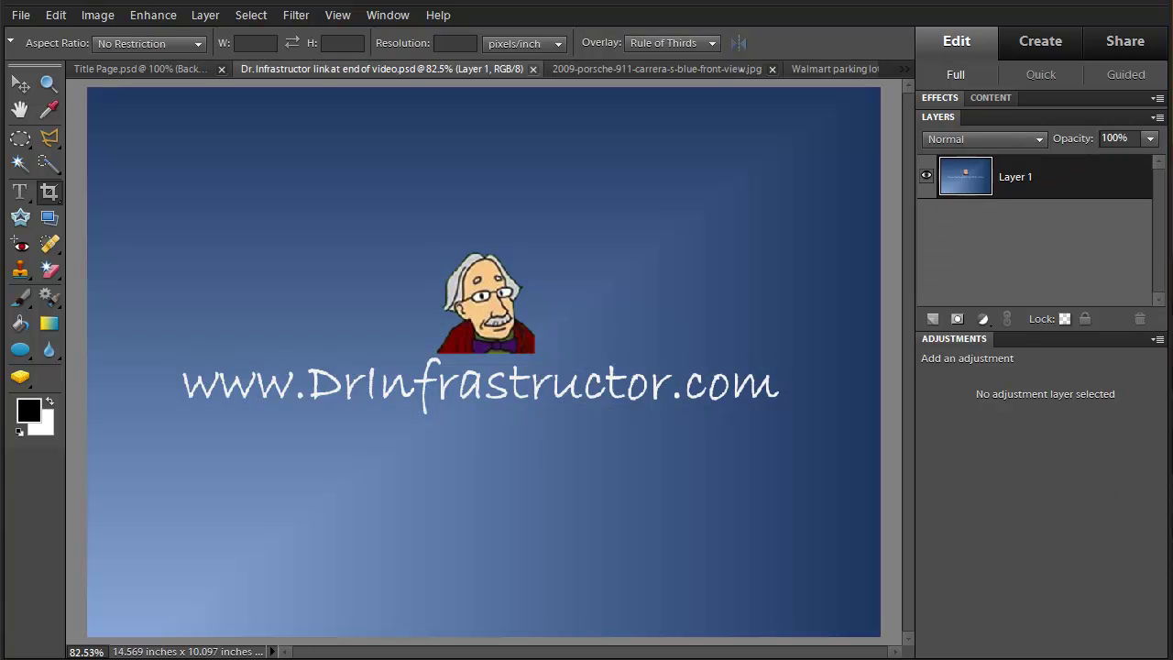